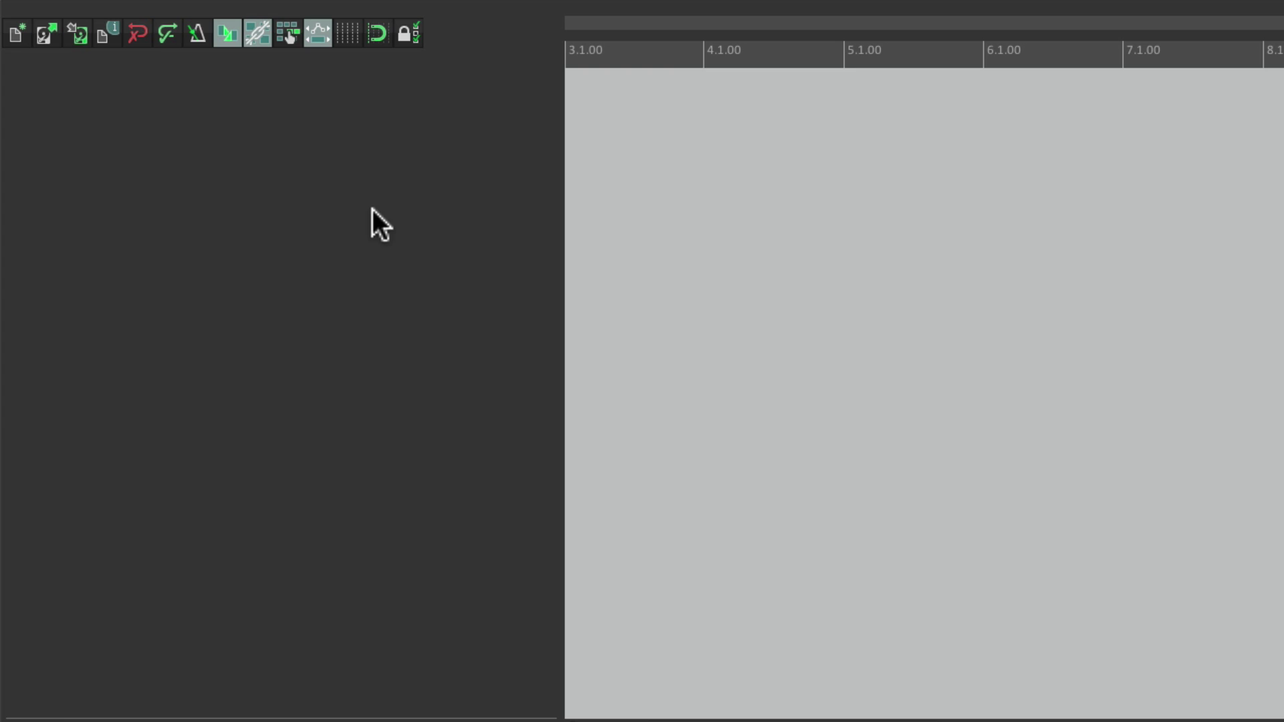
Add a new track named '808 Bass' and colour it blue.
double_click(258, 143)
double_click(153, 87)
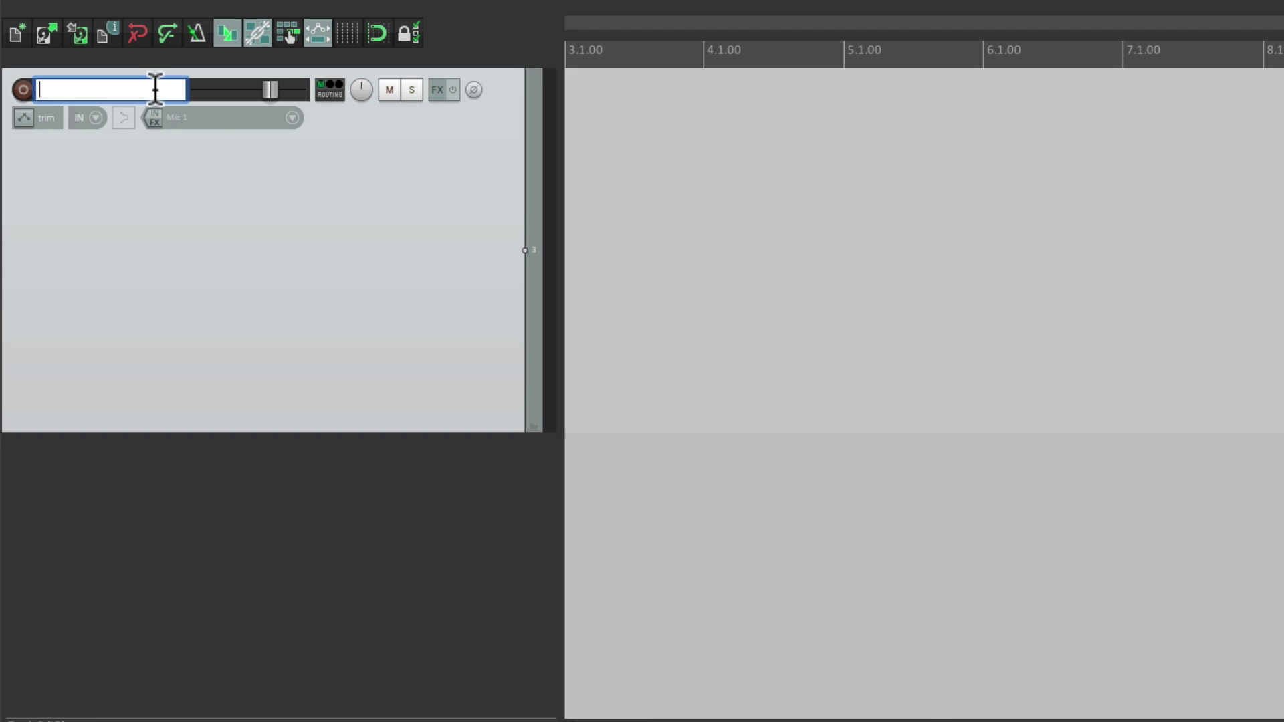
text(808 Bass)
key(Return)
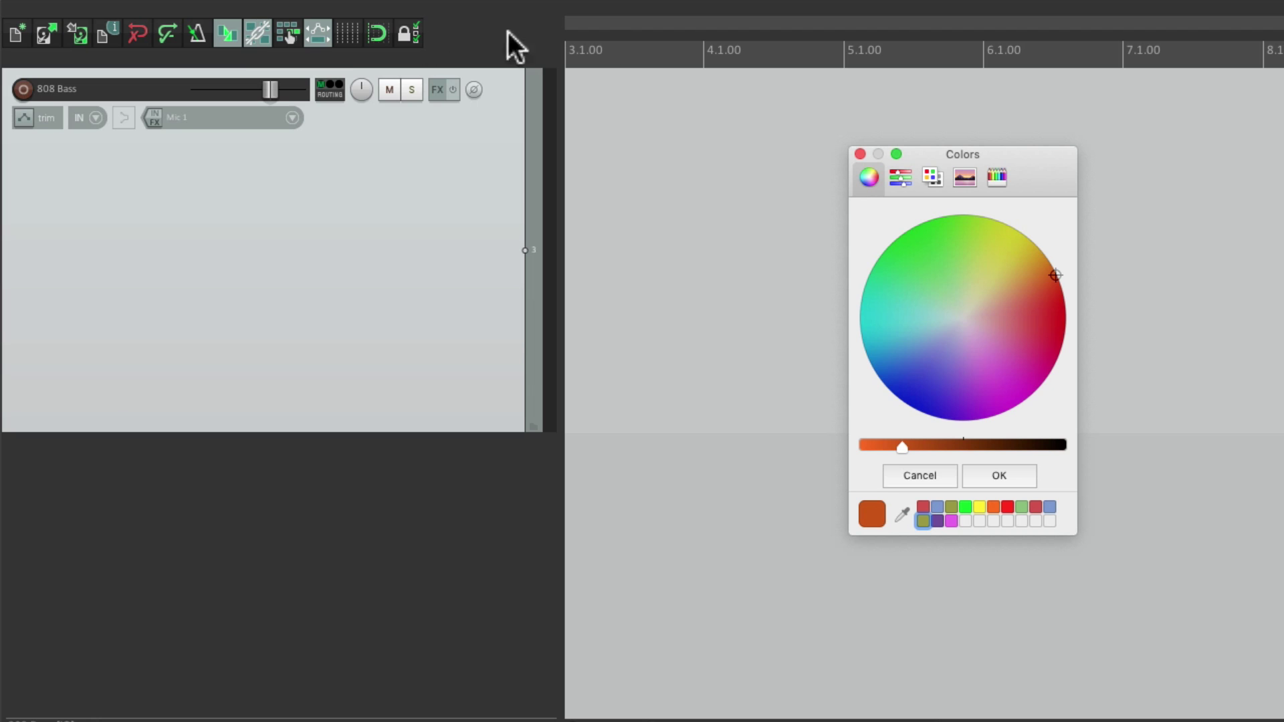
click(931, 353)
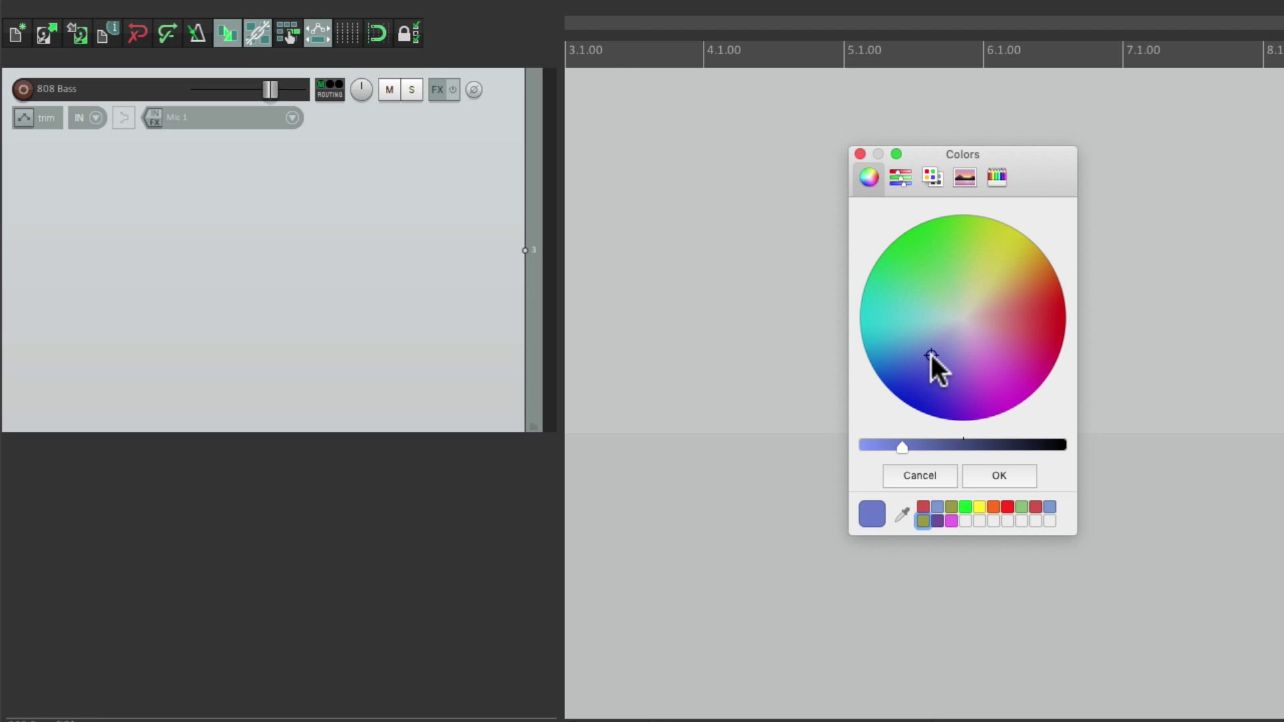
click(990, 470)
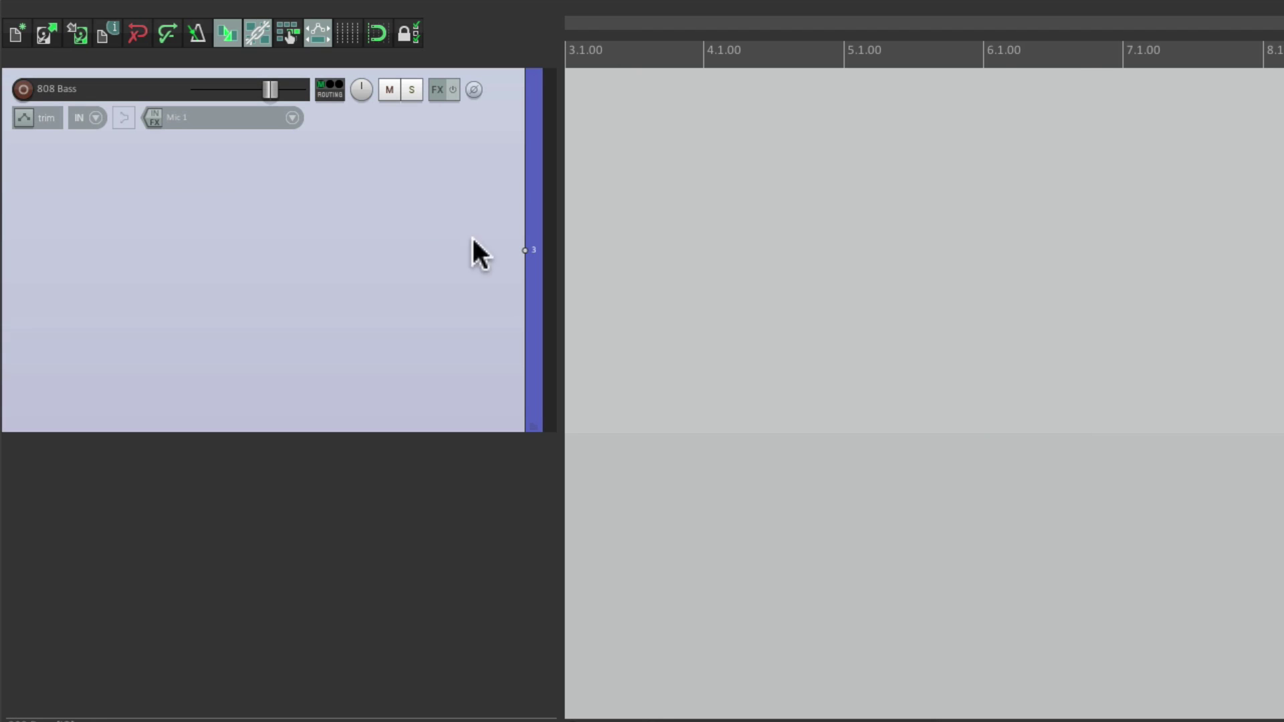
Set the track input to USB MIDI Keyboard on all channels and arm it for recording.
click(292, 118)
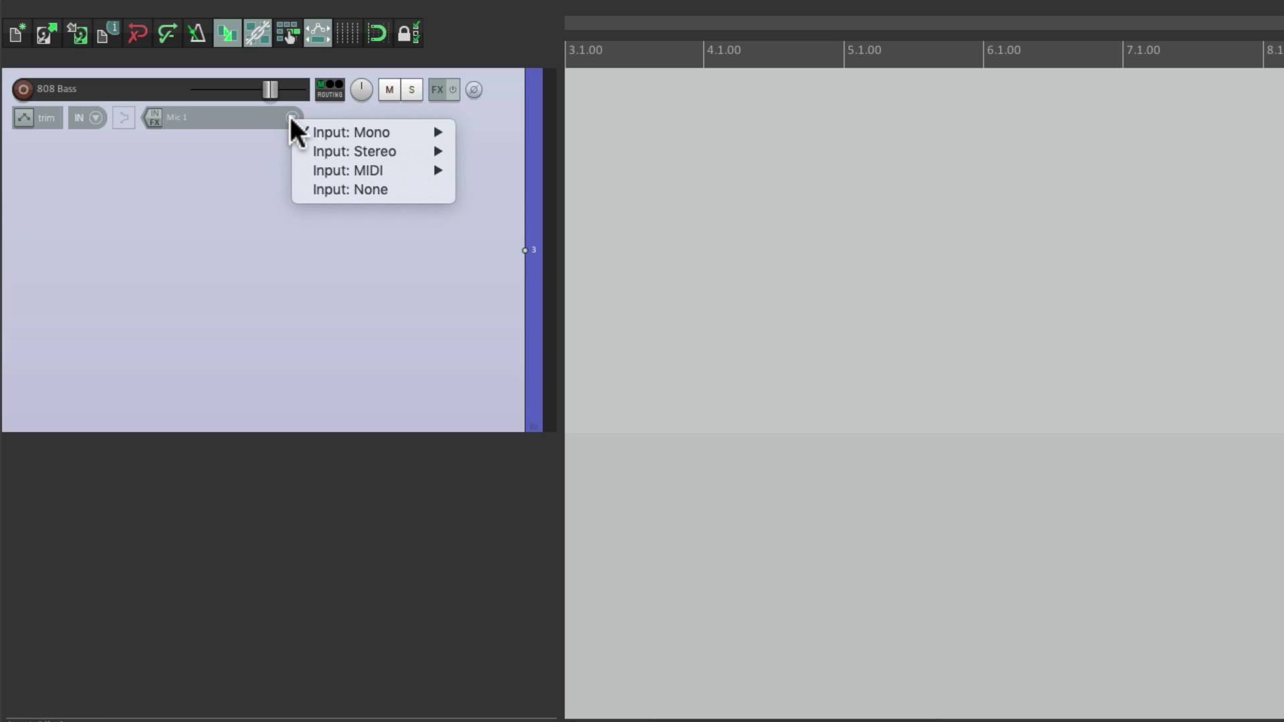
mouse_move(300, 167)
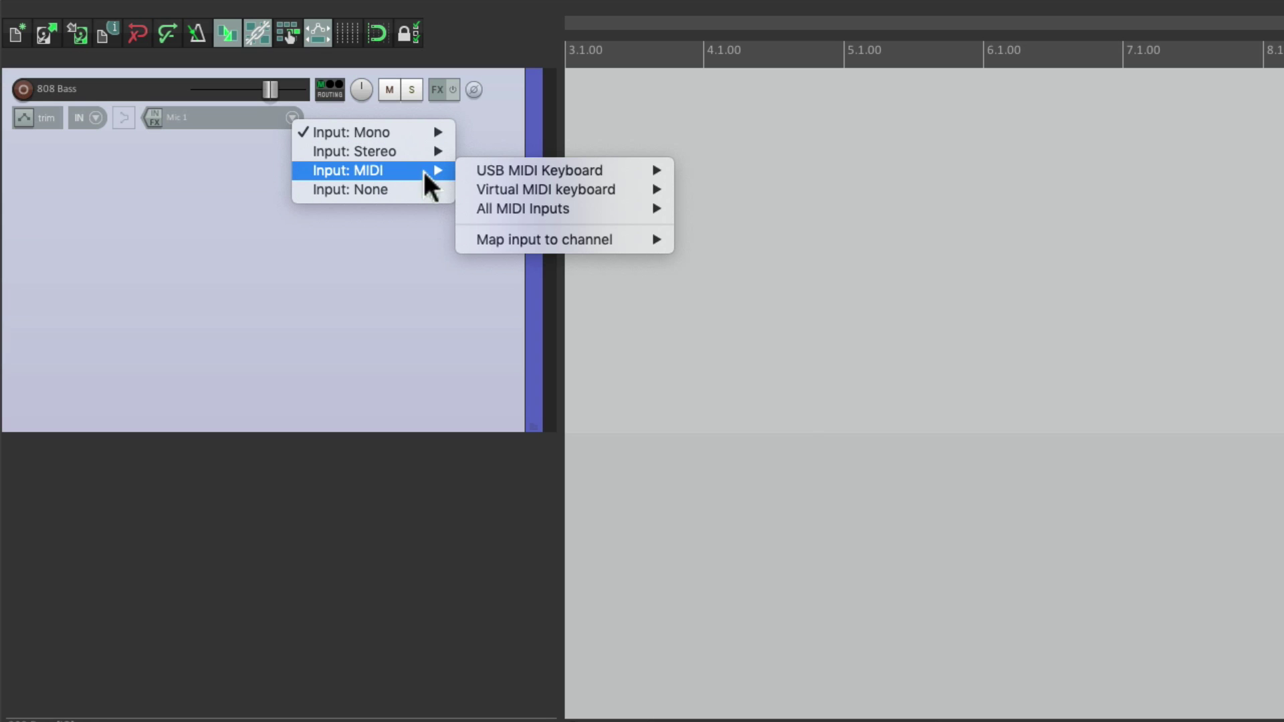
mouse_move(462, 172)
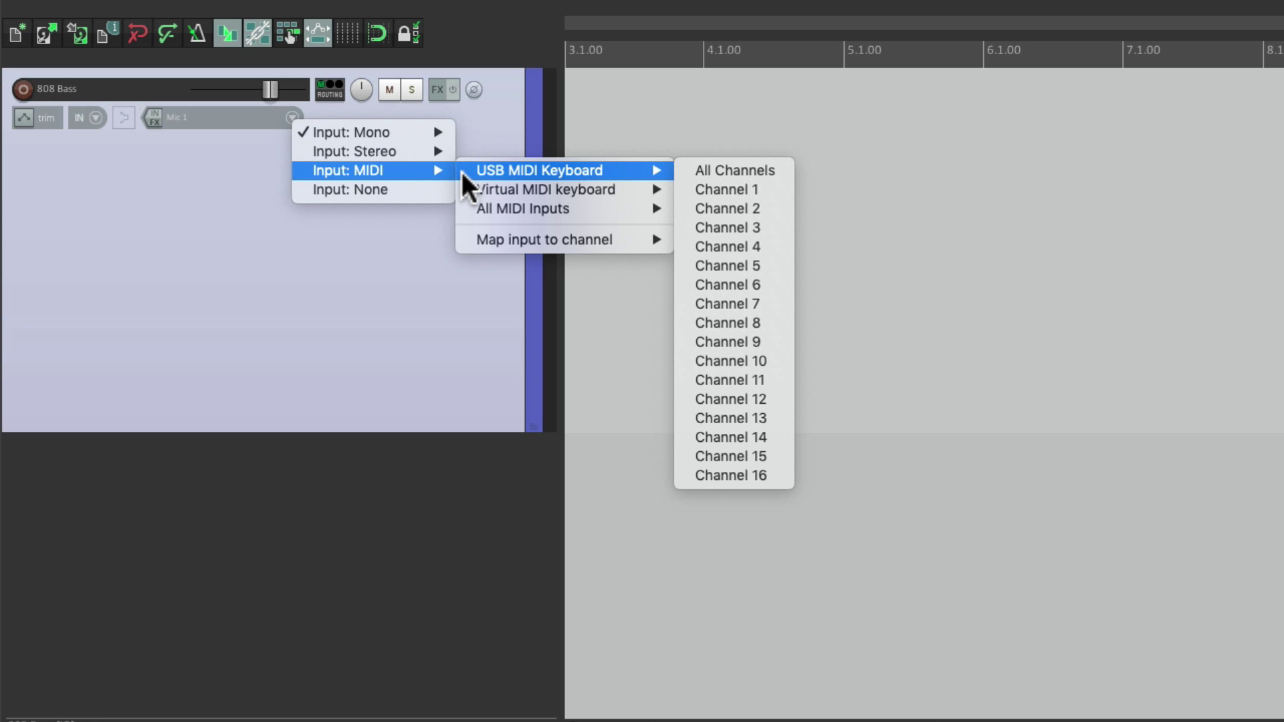
click(702, 170)
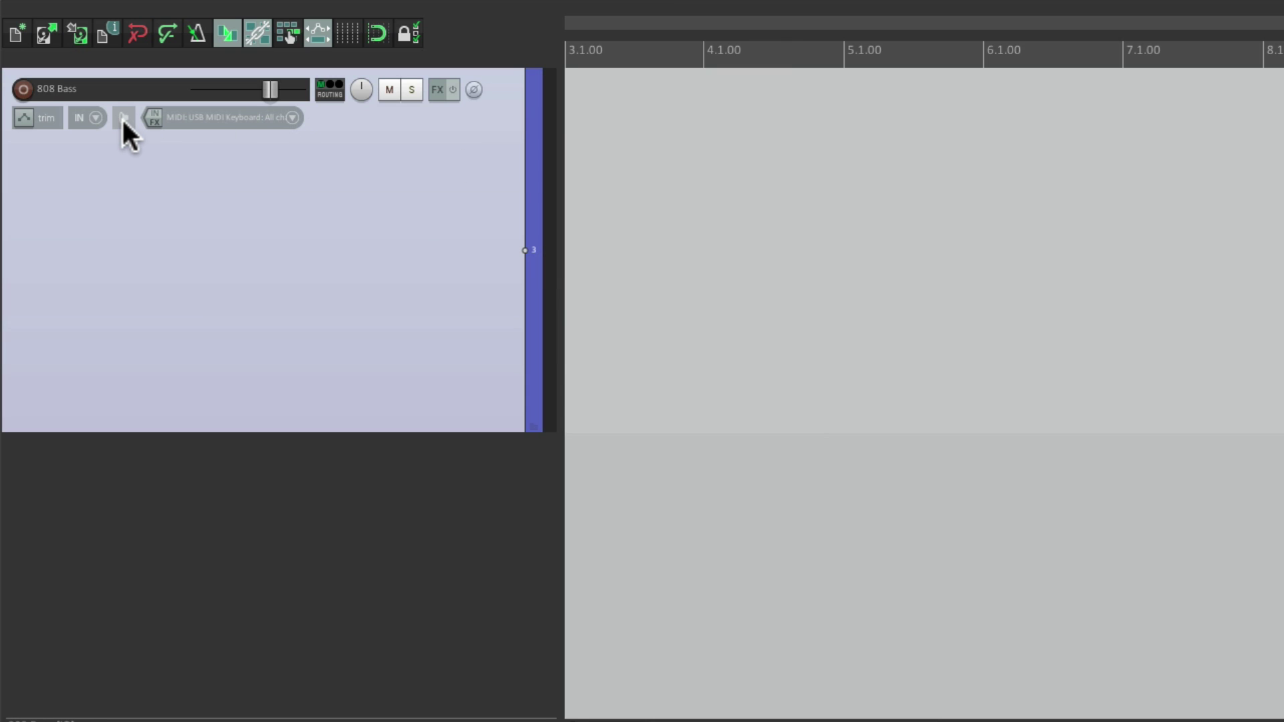
click(22, 88)
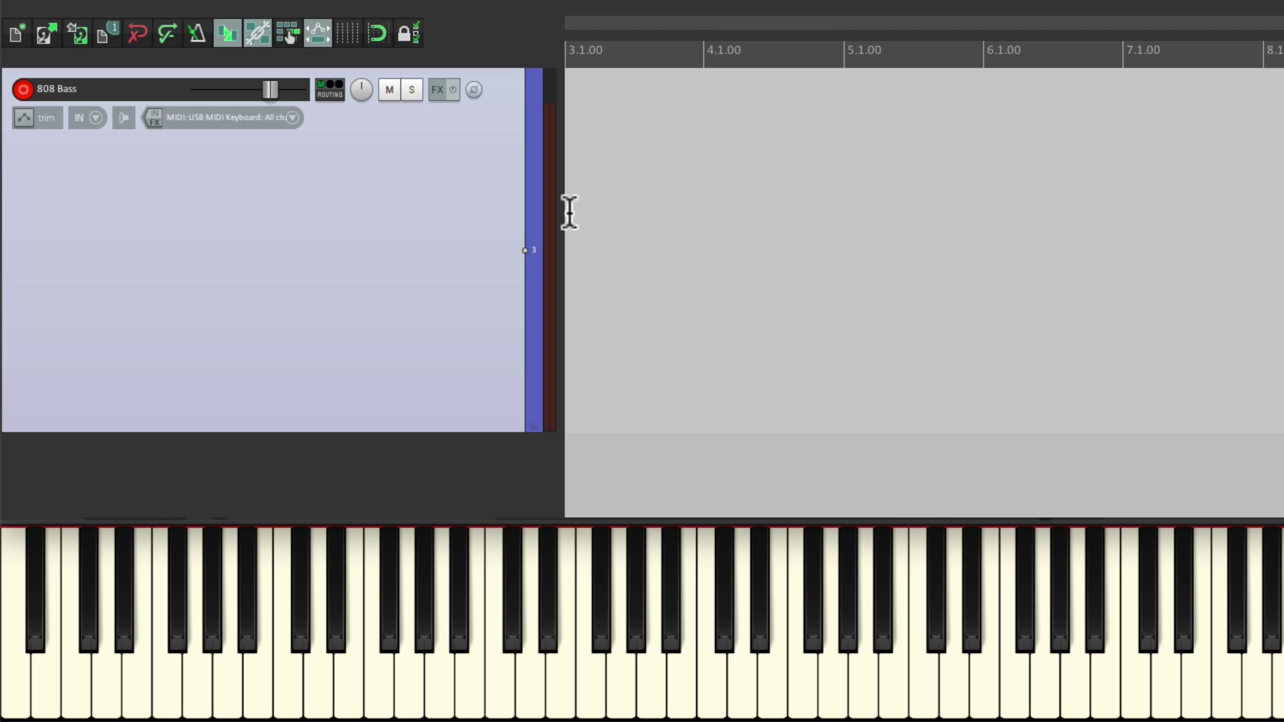
Load VSTi: ReaSynth (Cockos) from the Cockos plugin category onto 808 Bass.
click(436, 89)
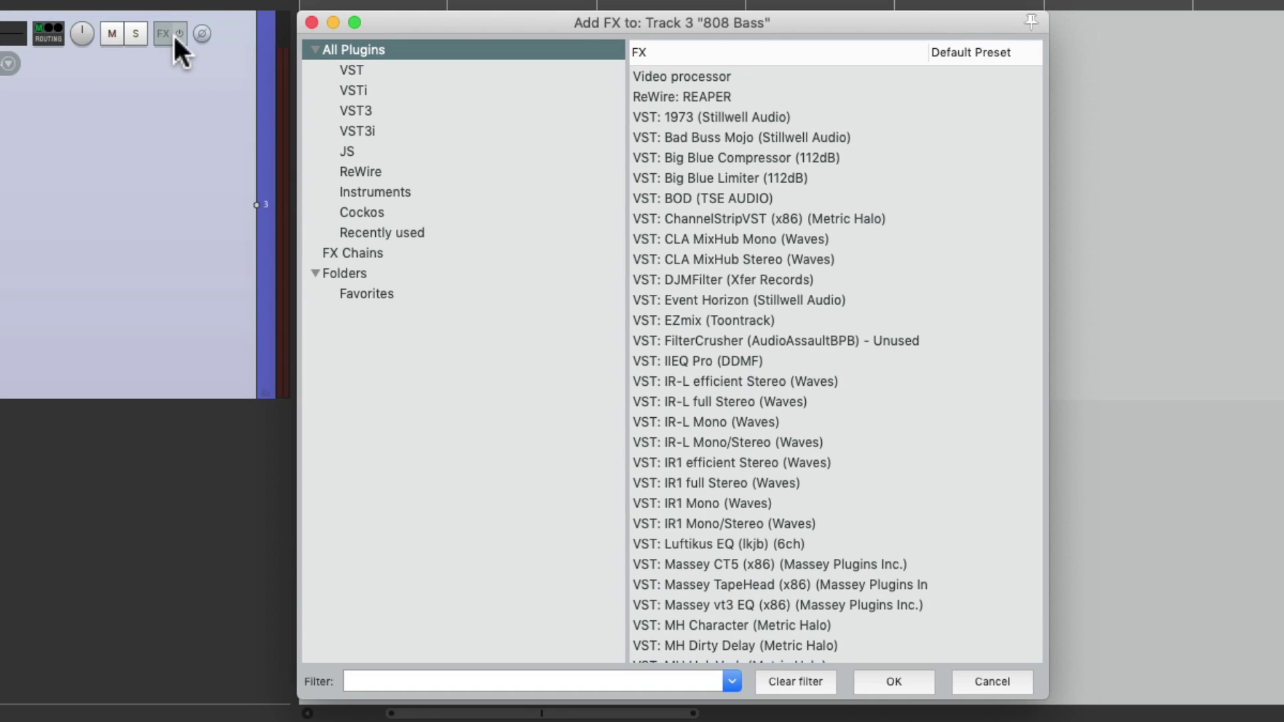
click(424, 212)
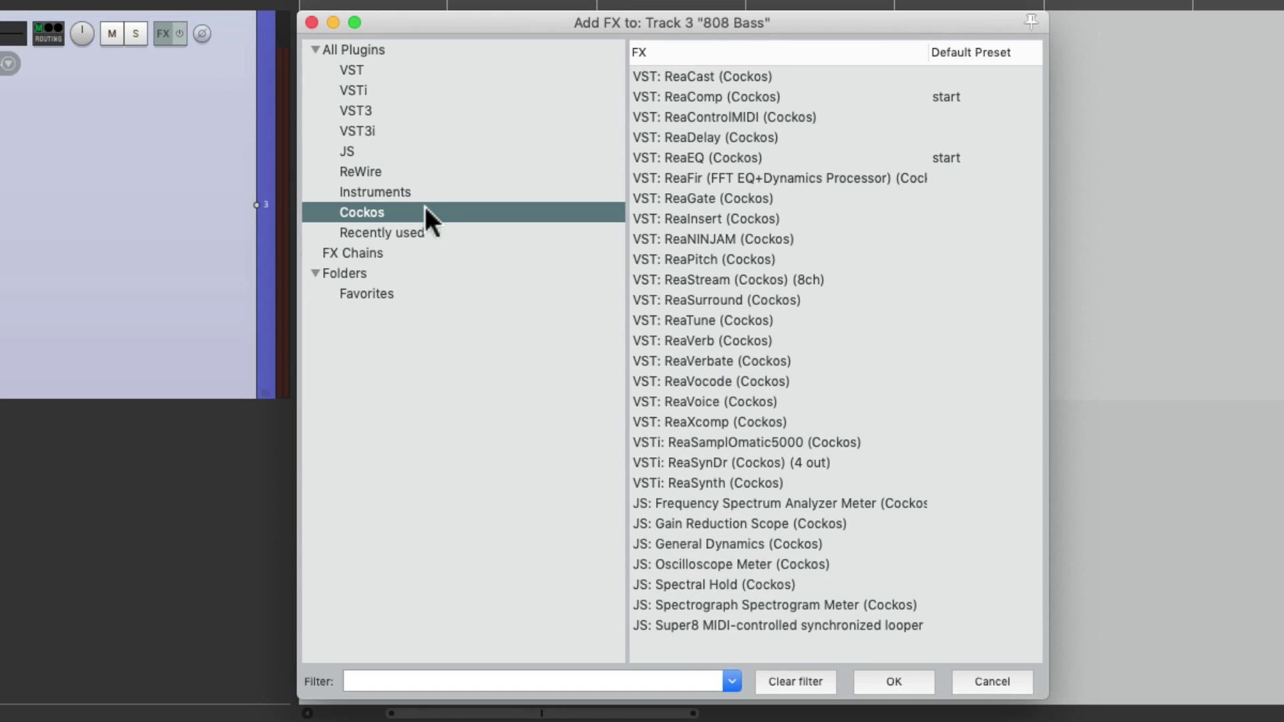
click(822, 482)
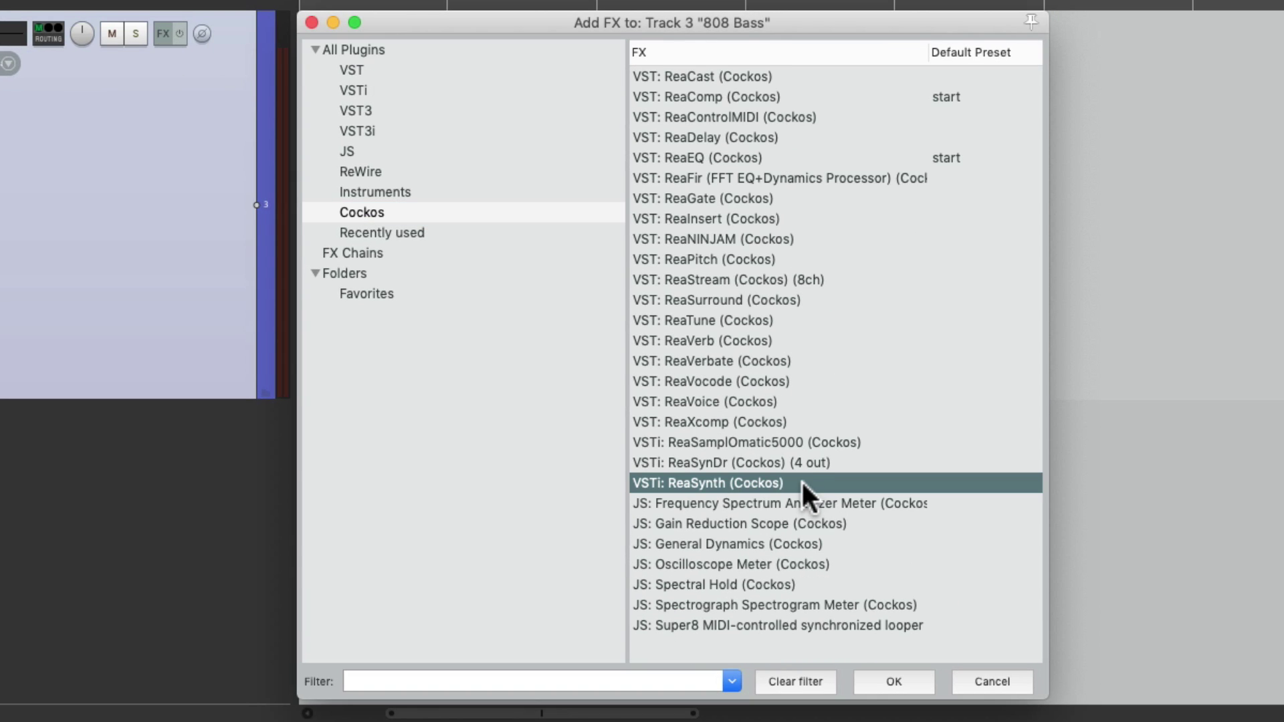
double_click(801, 483)
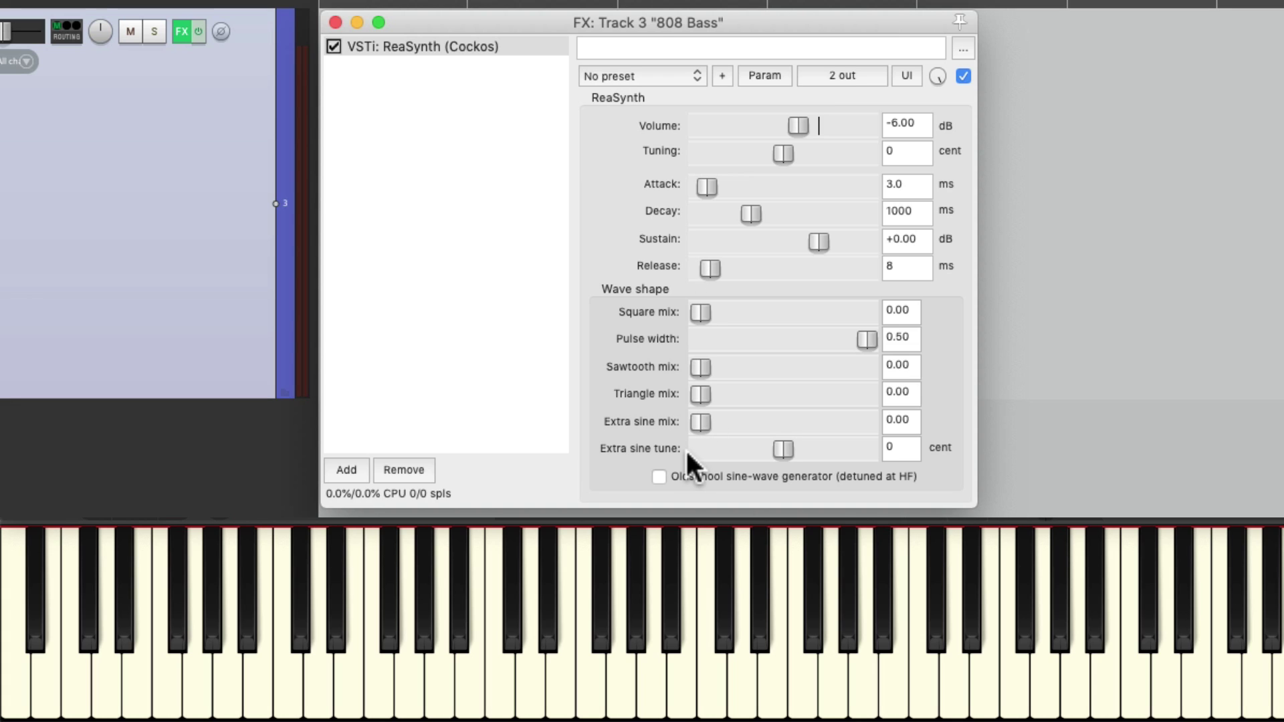
Tune ReaSynth's extra sine to -1200 cents and raise its mix to 0.60.
click(915, 448)
text(-1200)
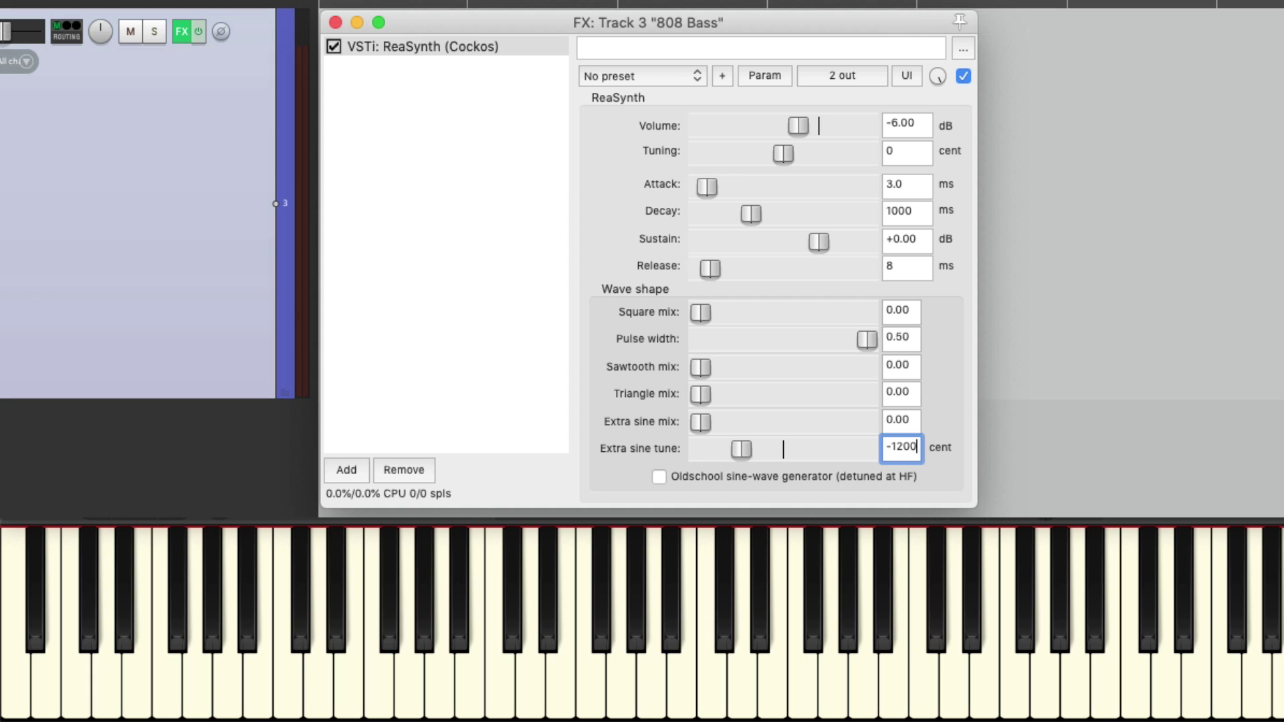
key(Return)
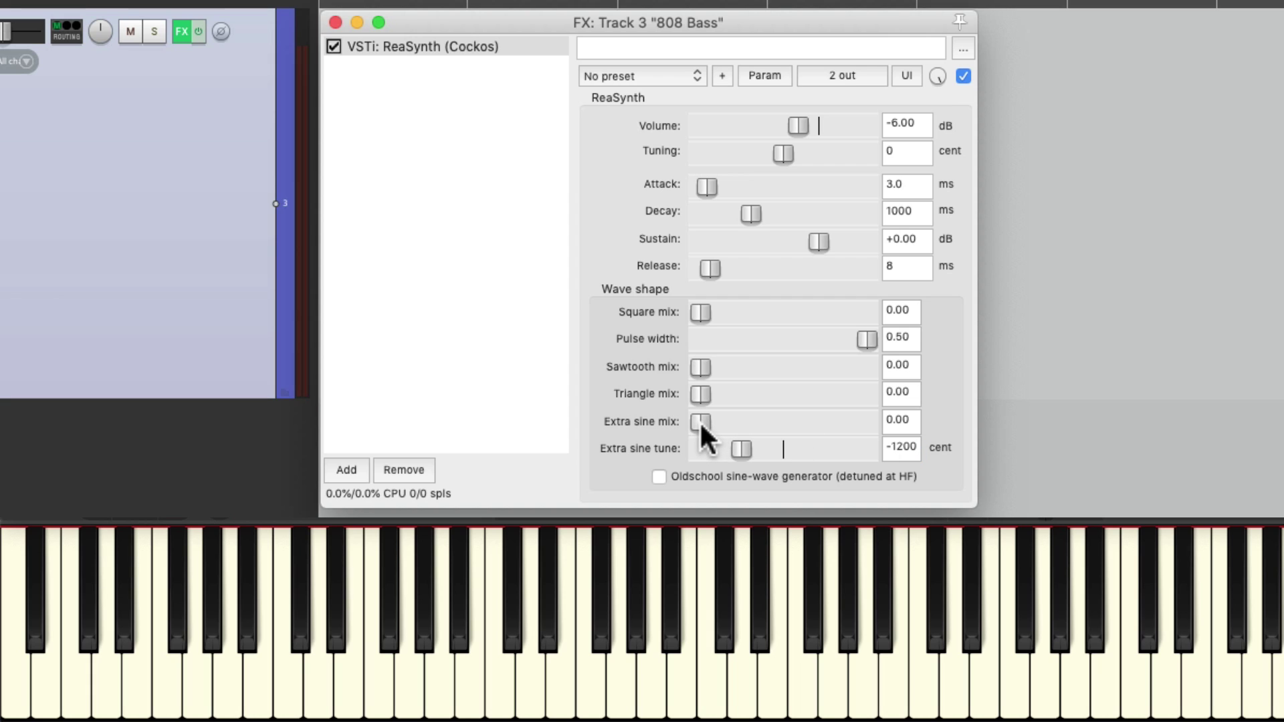
drag(699, 420, 752, 419)
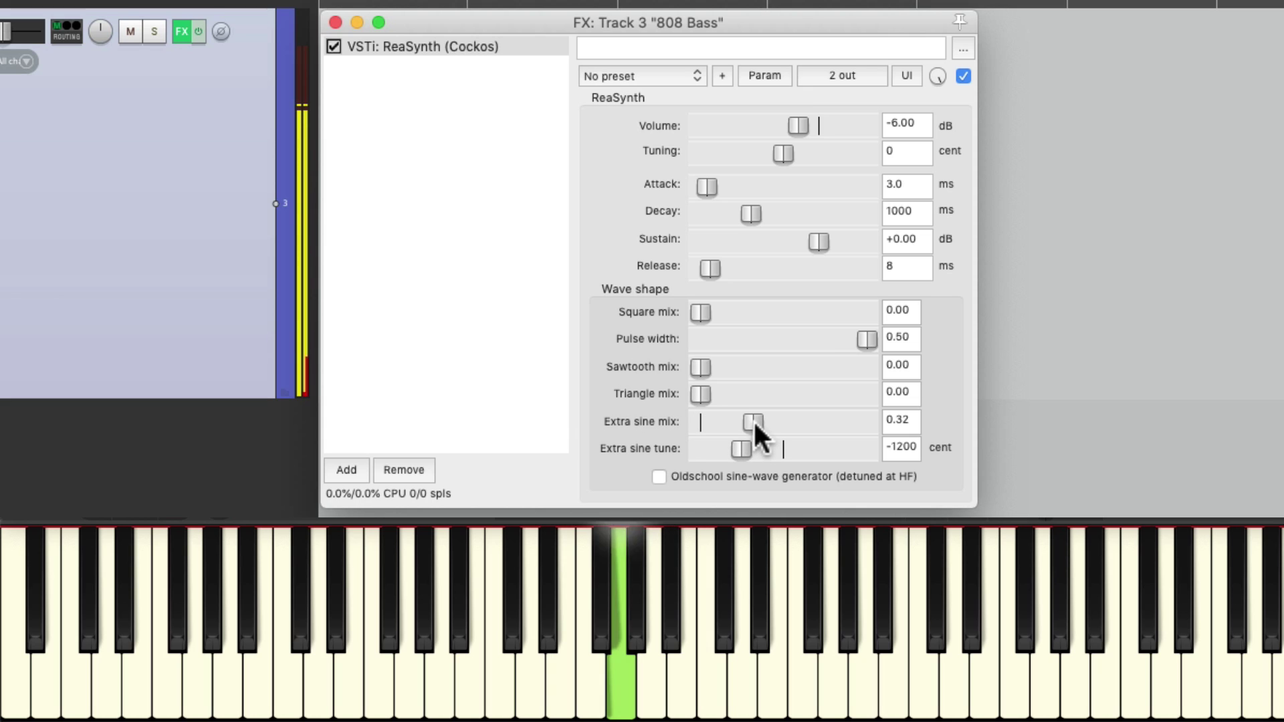
drag(753, 419, 784, 424)
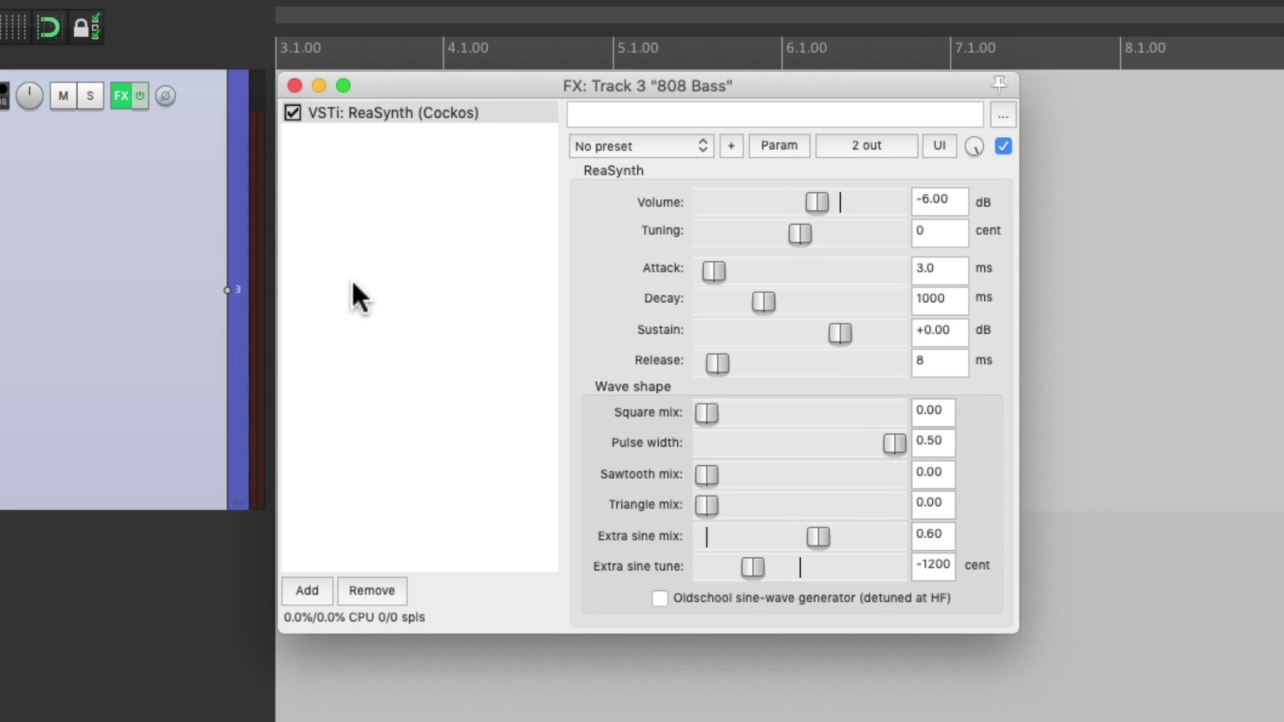
Filter the plugin list for 'distort' and add JS: Waveshaping Distortion after ReaSynth.
double_click(378, 252)
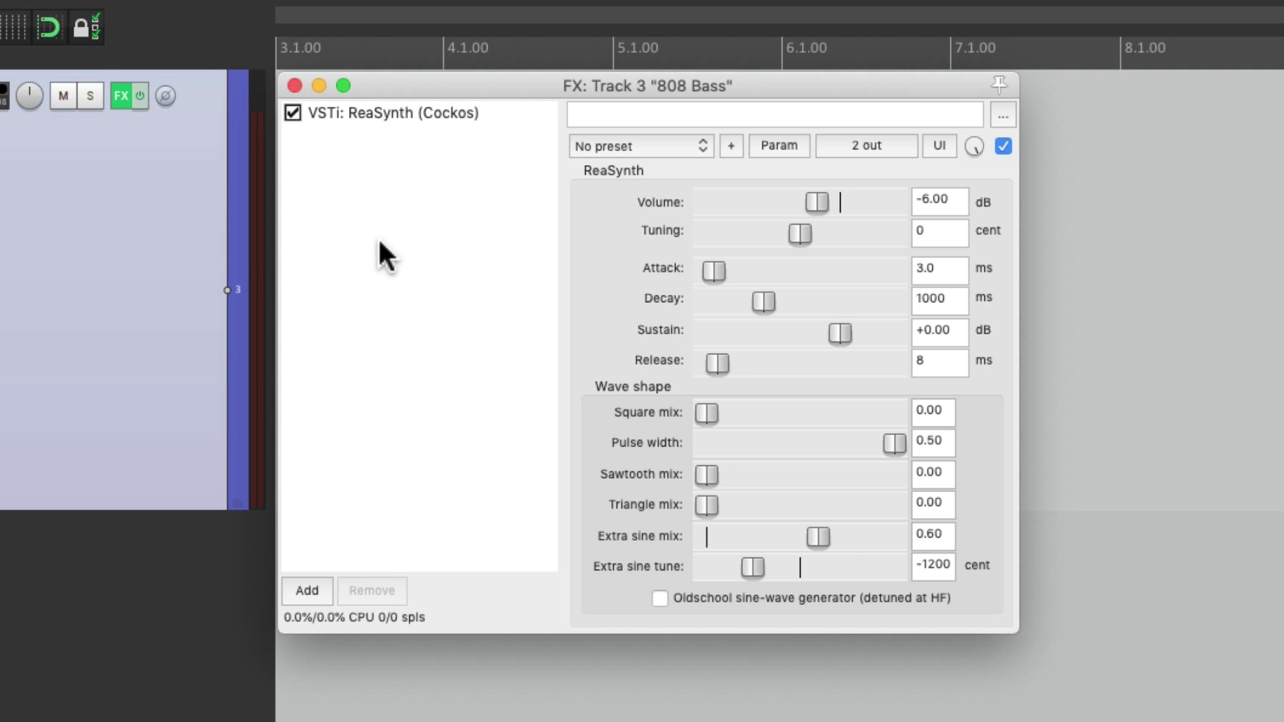
click(346, 43)
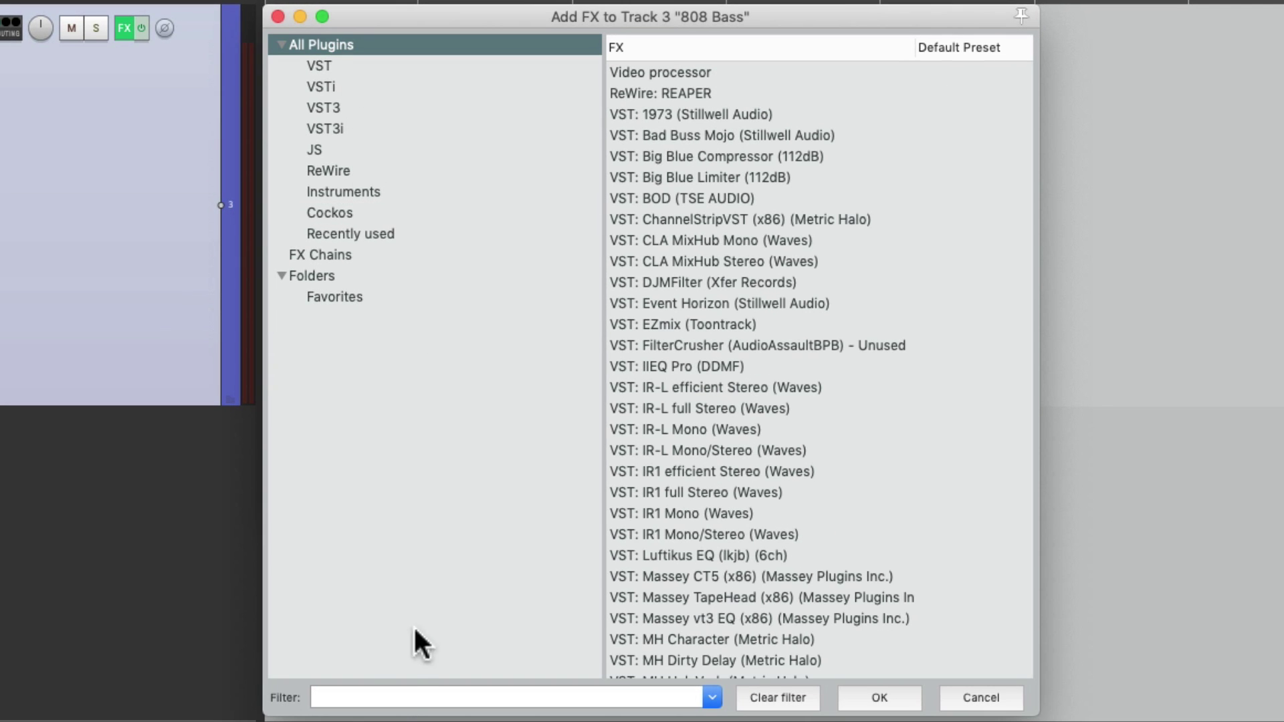
click(386, 698)
text(distort)
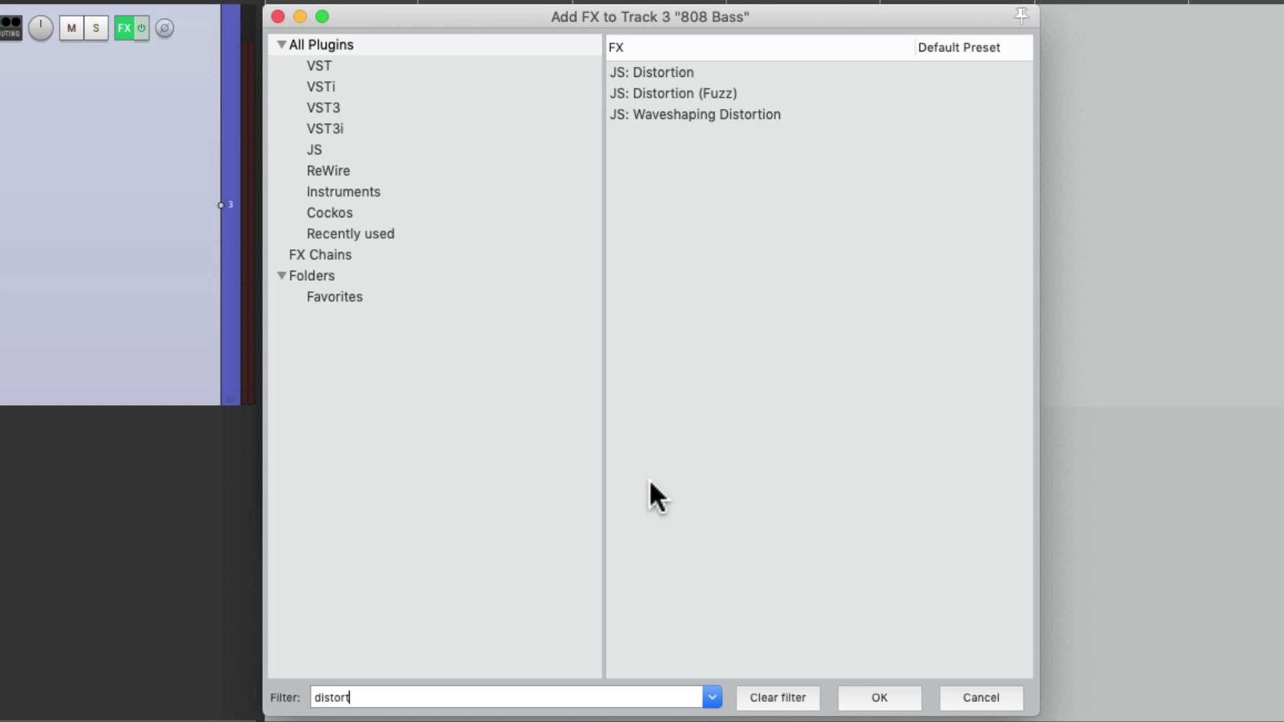
click(816, 114)
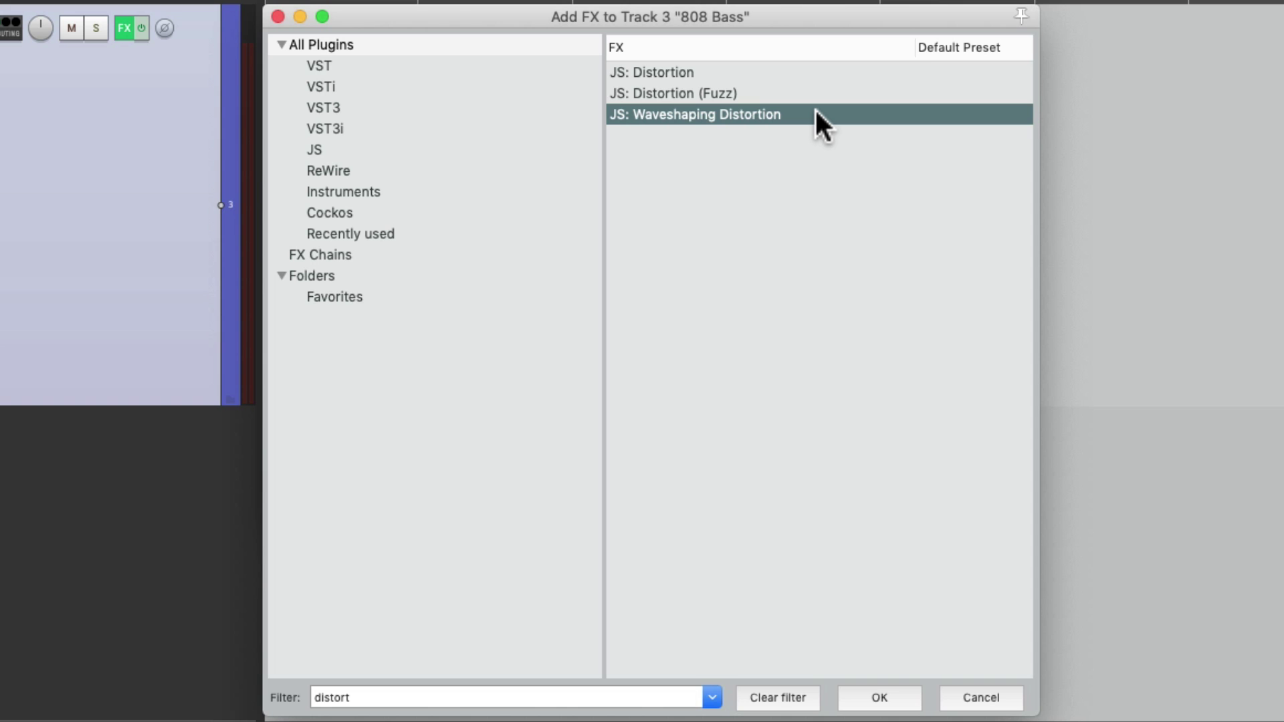
double_click(816, 113)
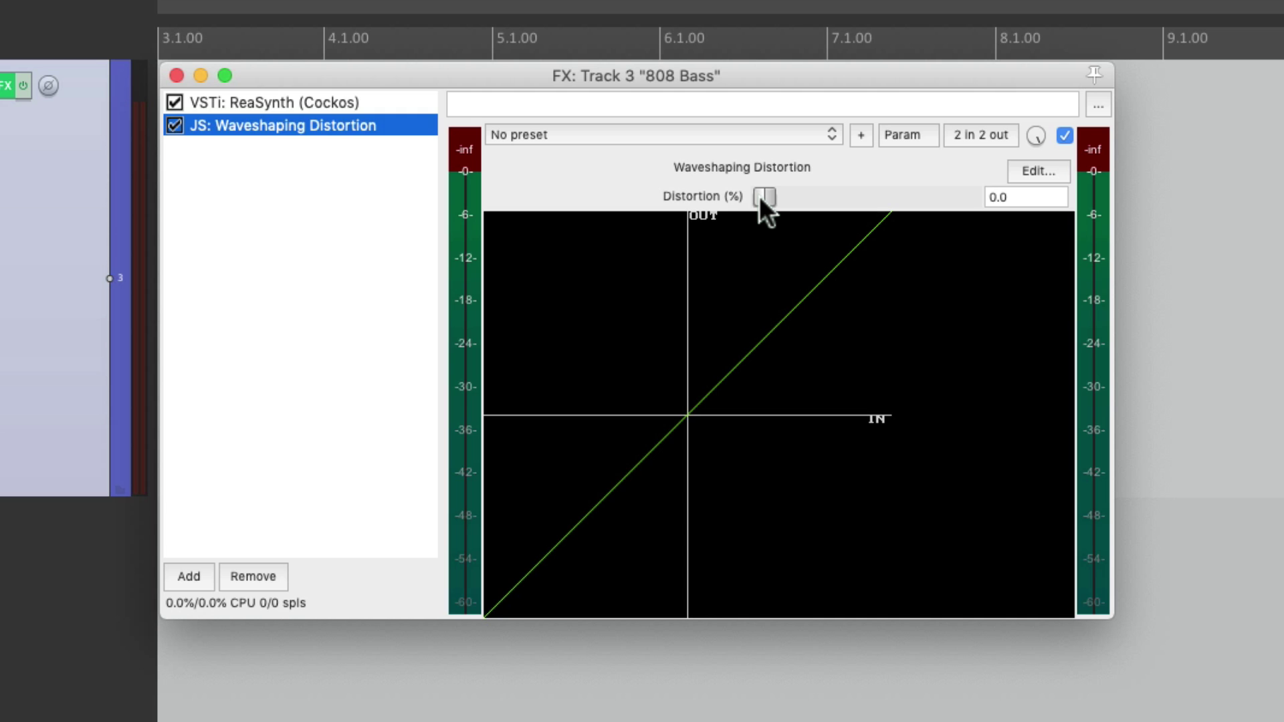
Raise the Waveshaping Distortion amount to 81.7%.
drag(760, 196, 926, 195)
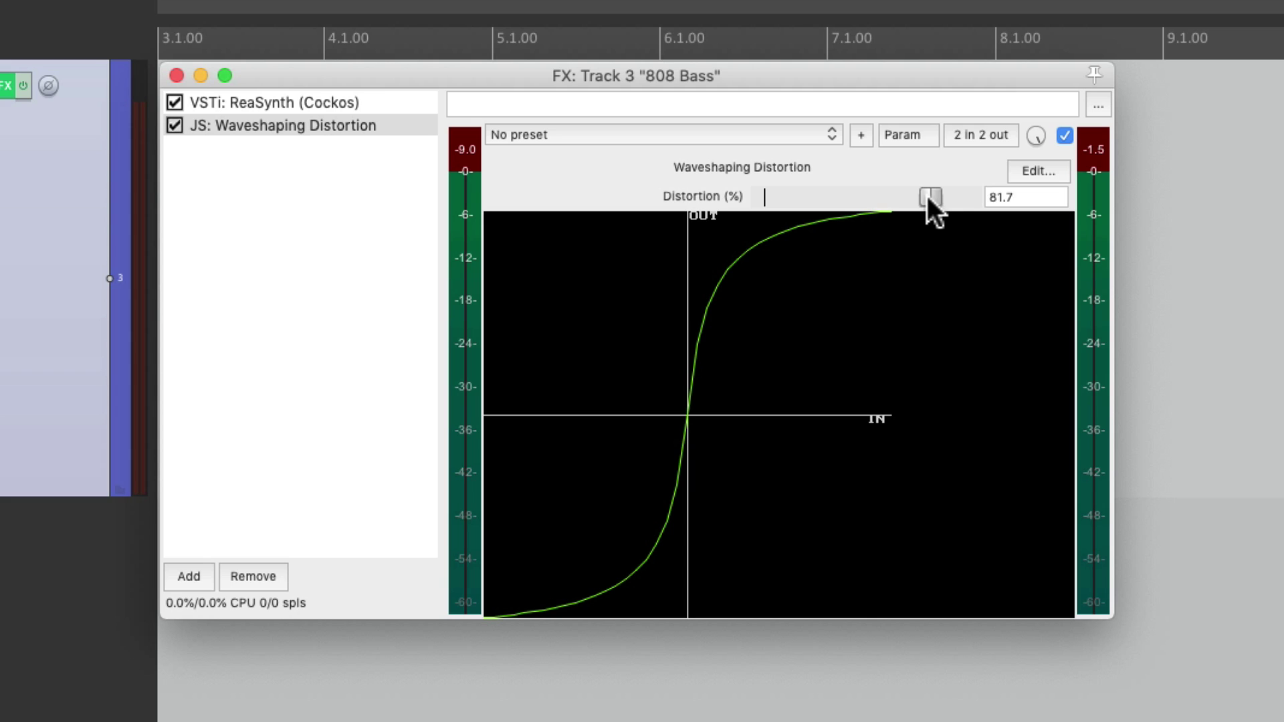
double_click(314, 256)
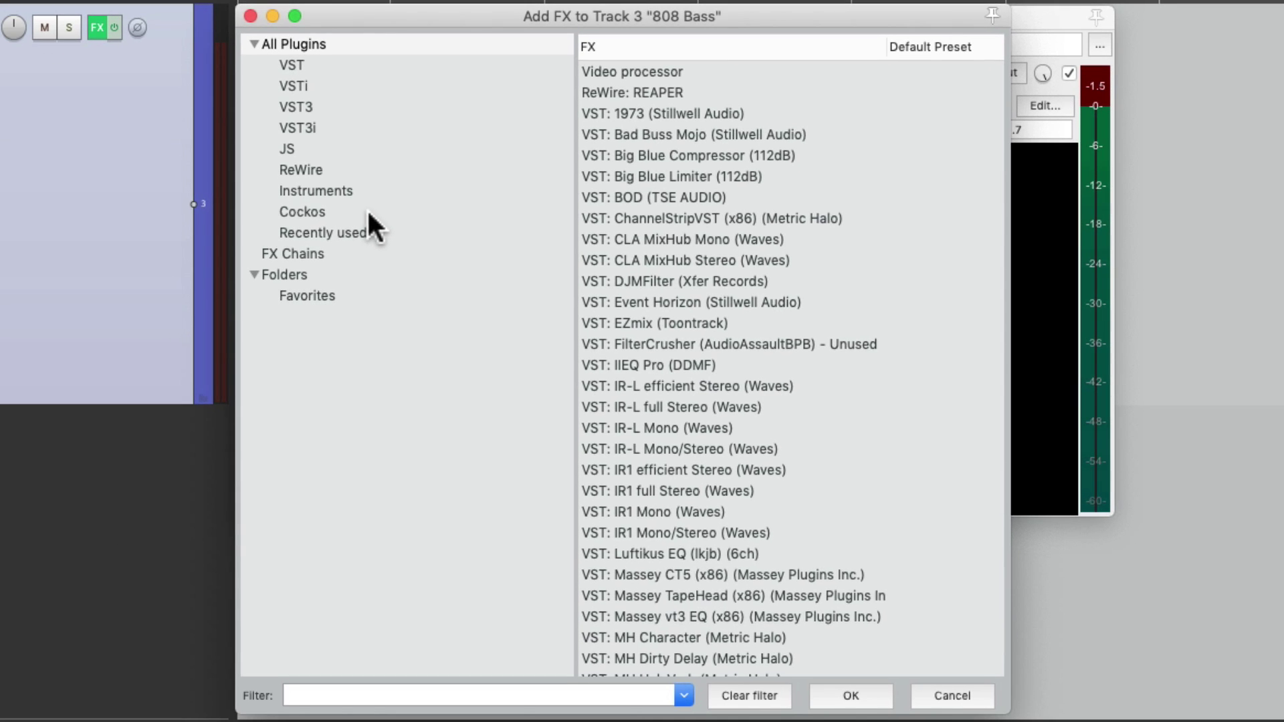
Add ReaEQ from the Cockos plugins to the end of the chain.
click(367, 211)
click(719, 155)
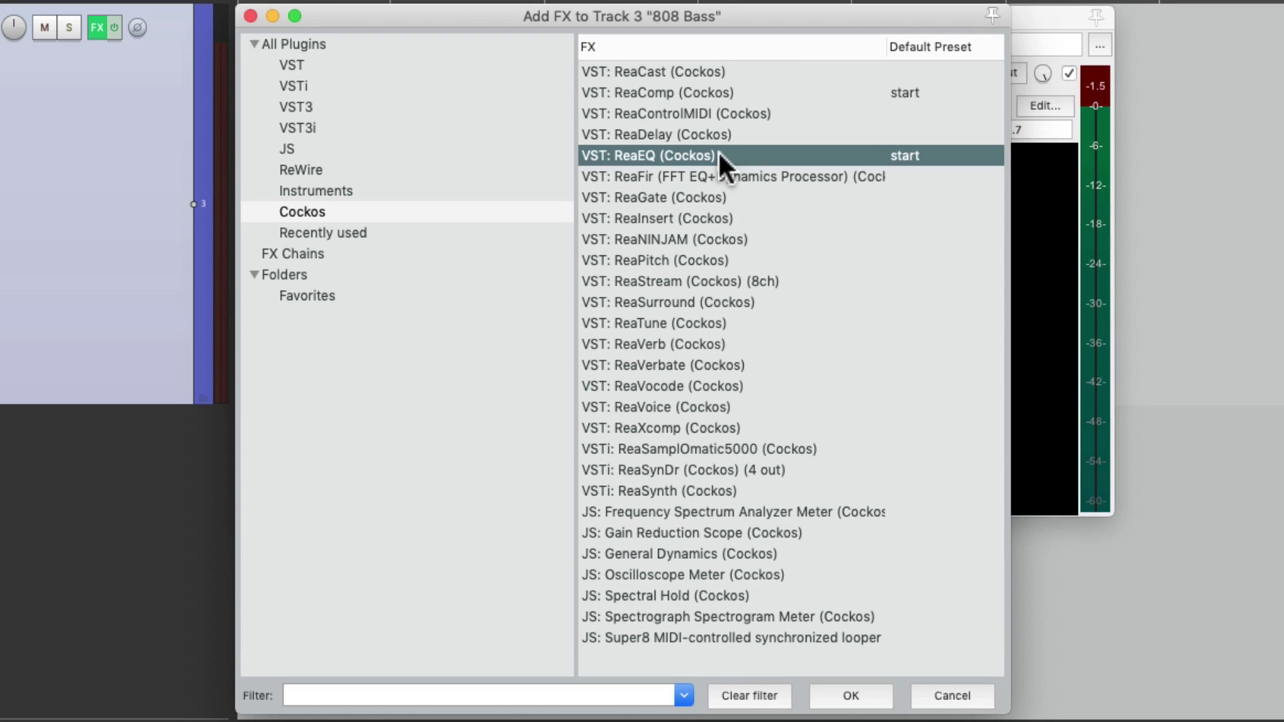
double_click(741, 153)
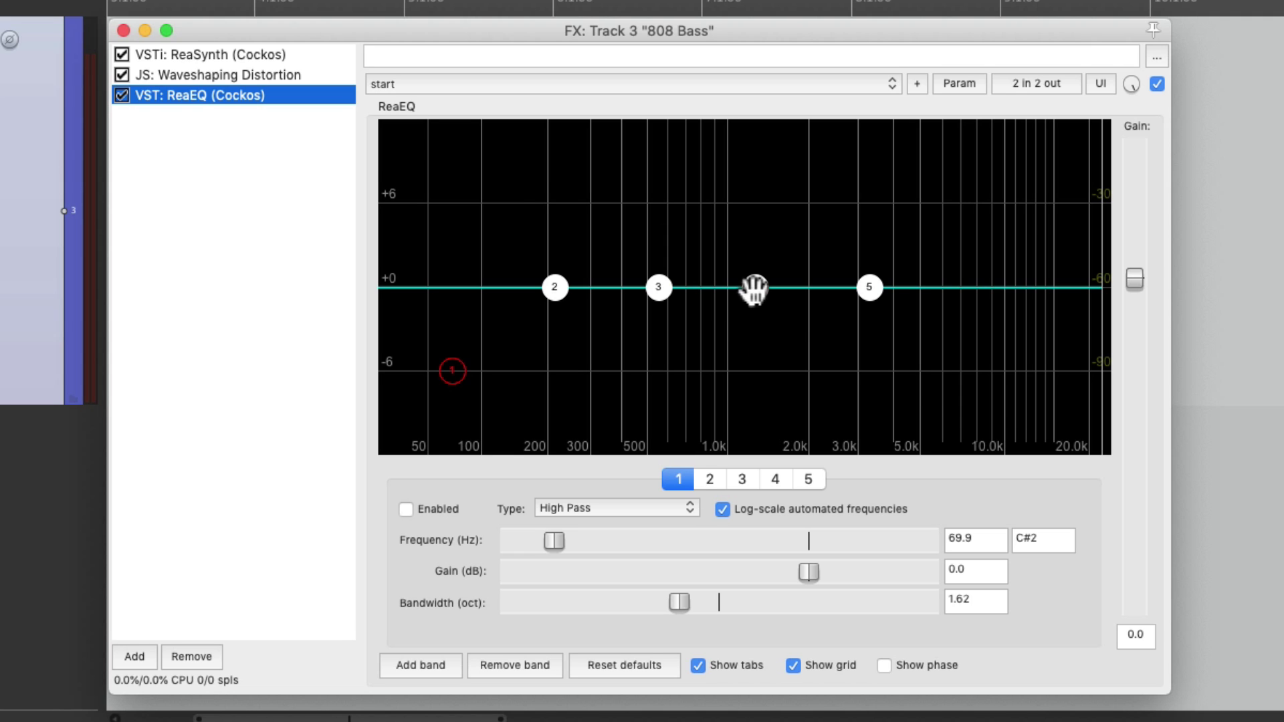
During playback, boost band 4 by 6.4 dB near 1.2 kHz and cut band 3 by 8 dB at 312 Hz.
key(space)
drag(754, 287, 744, 203)
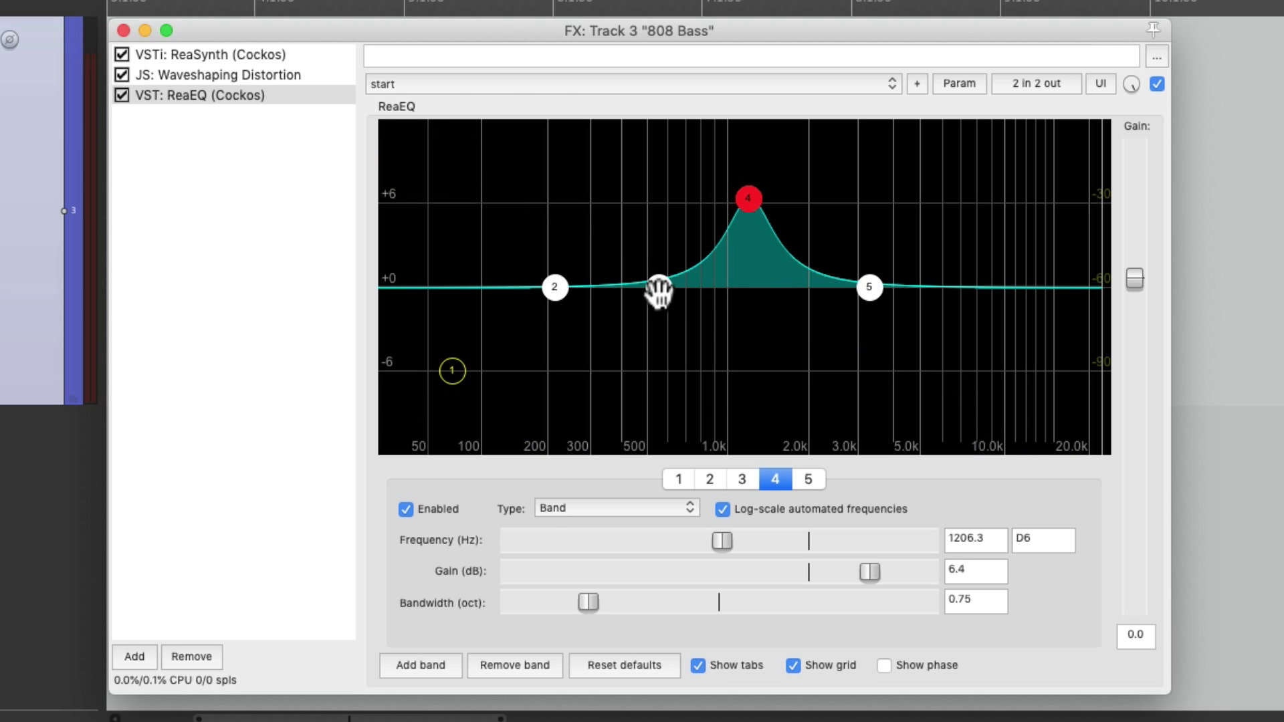
drag(659, 291, 594, 404)
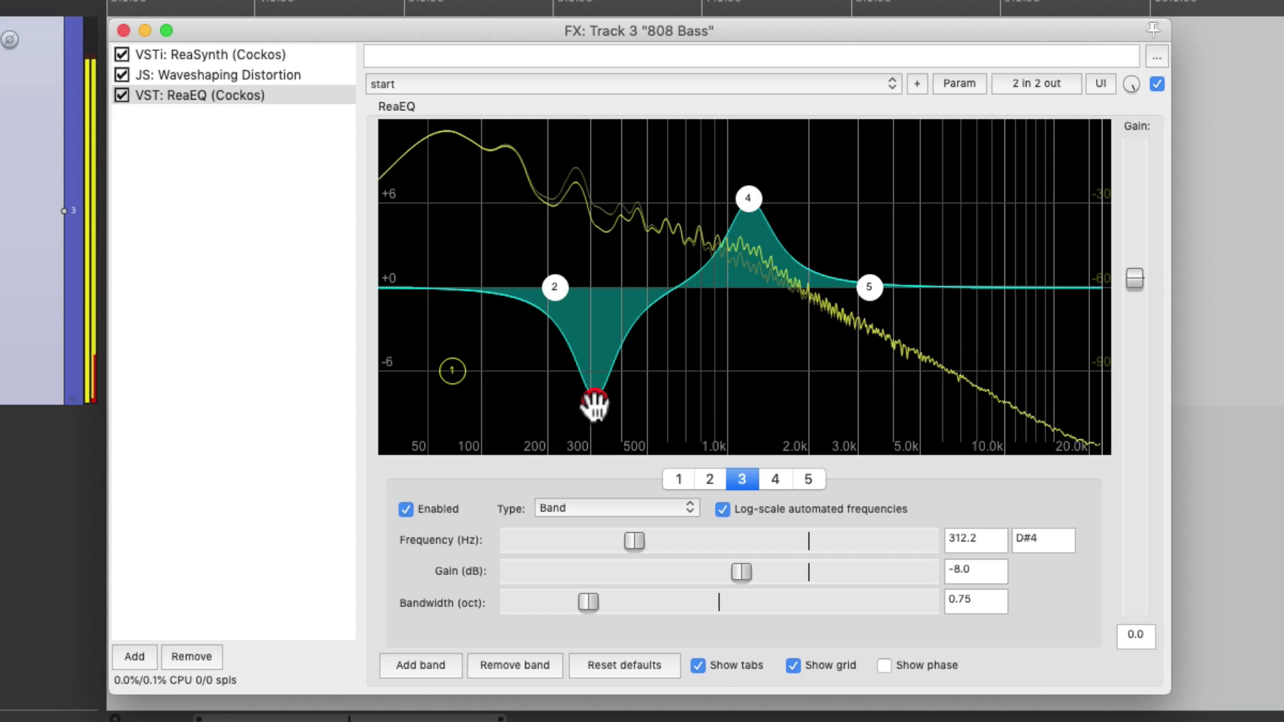
Bypass and re-enable ReaEQ to compare the sound, then bring up the Add FX list.
click(1148, 81)
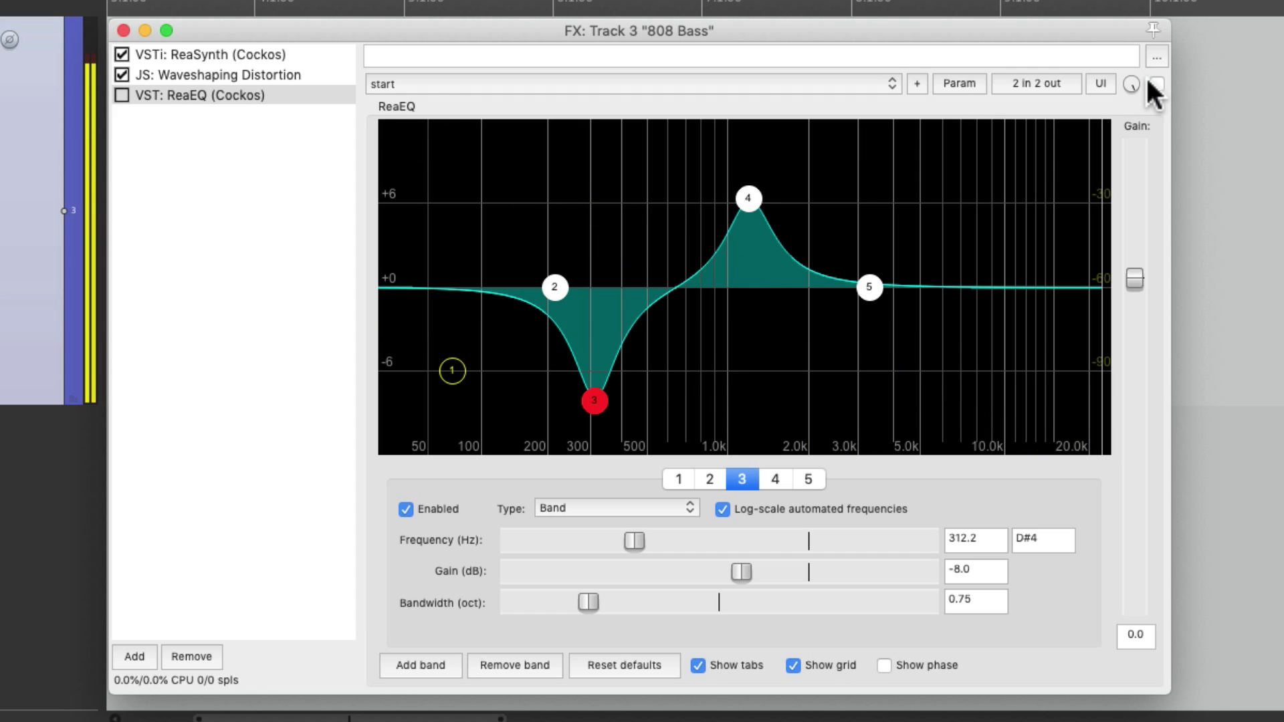
click(1148, 83)
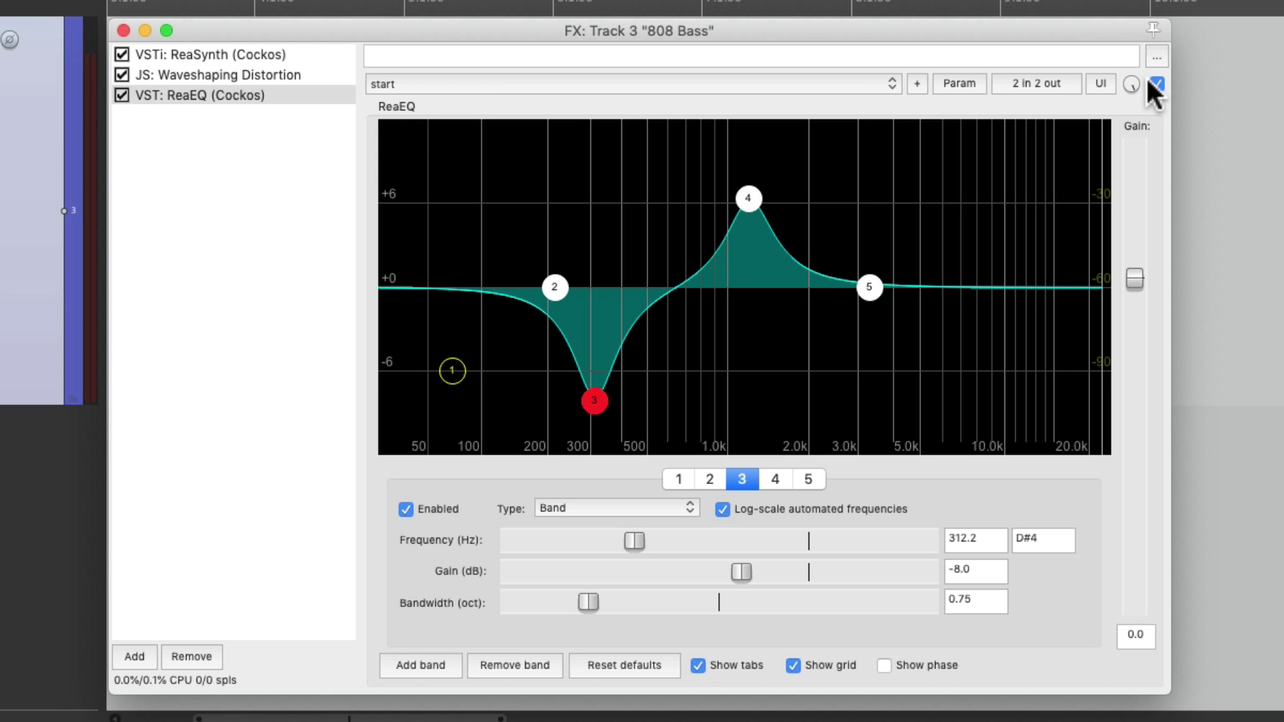
double_click(244, 253)
Add VSTi: ReaSamplOmatic5000 (Cockos) as the fourth plugin after ReaEQ.
click(258, 215)
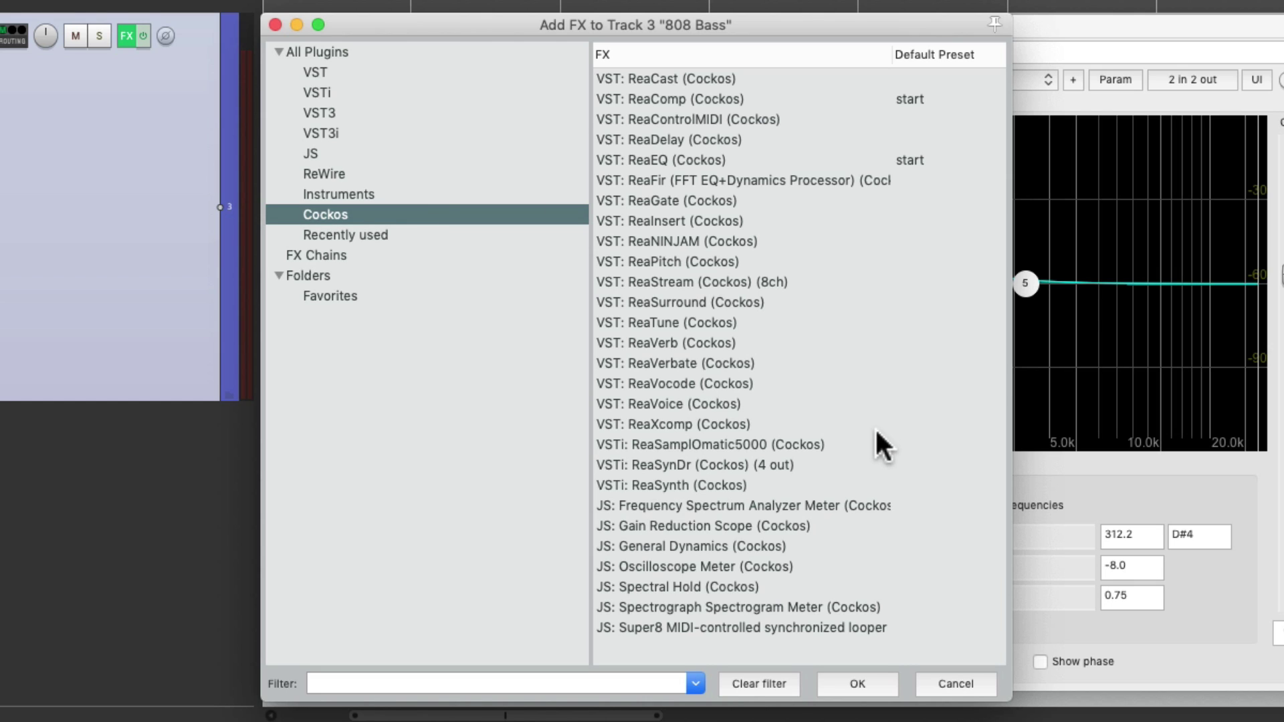
click(866, 444)
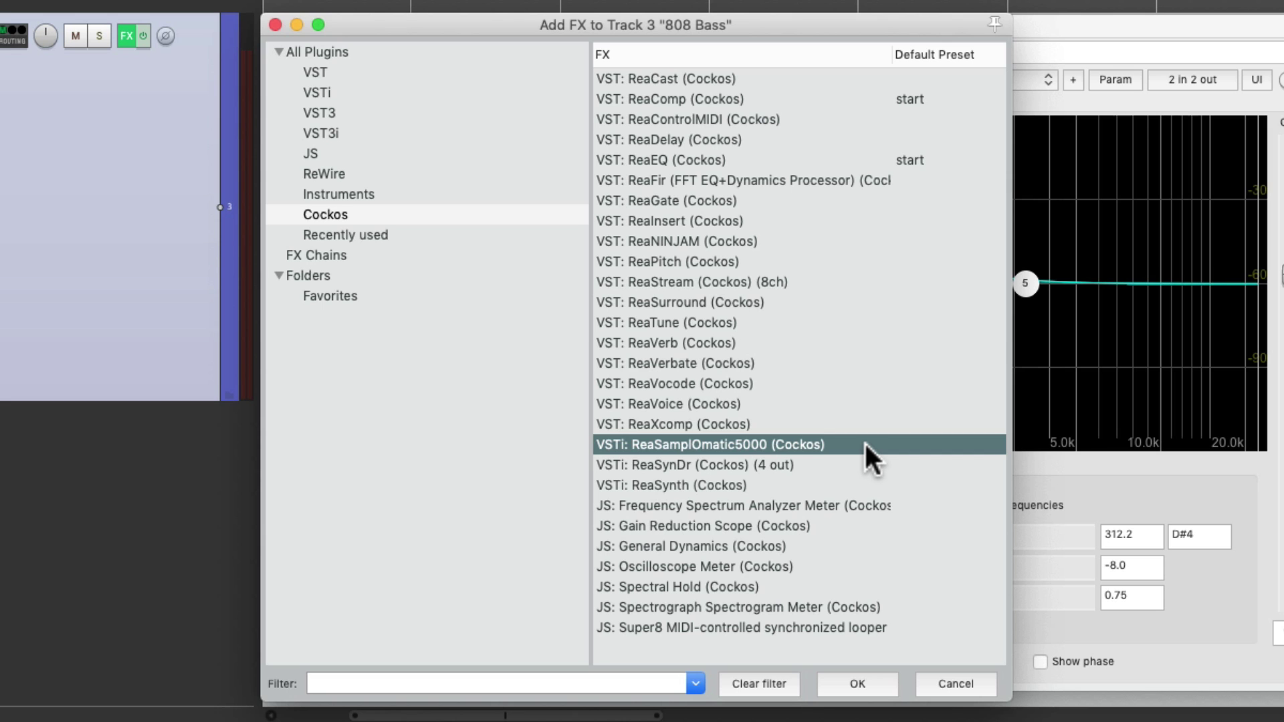
double_click(864, 444)
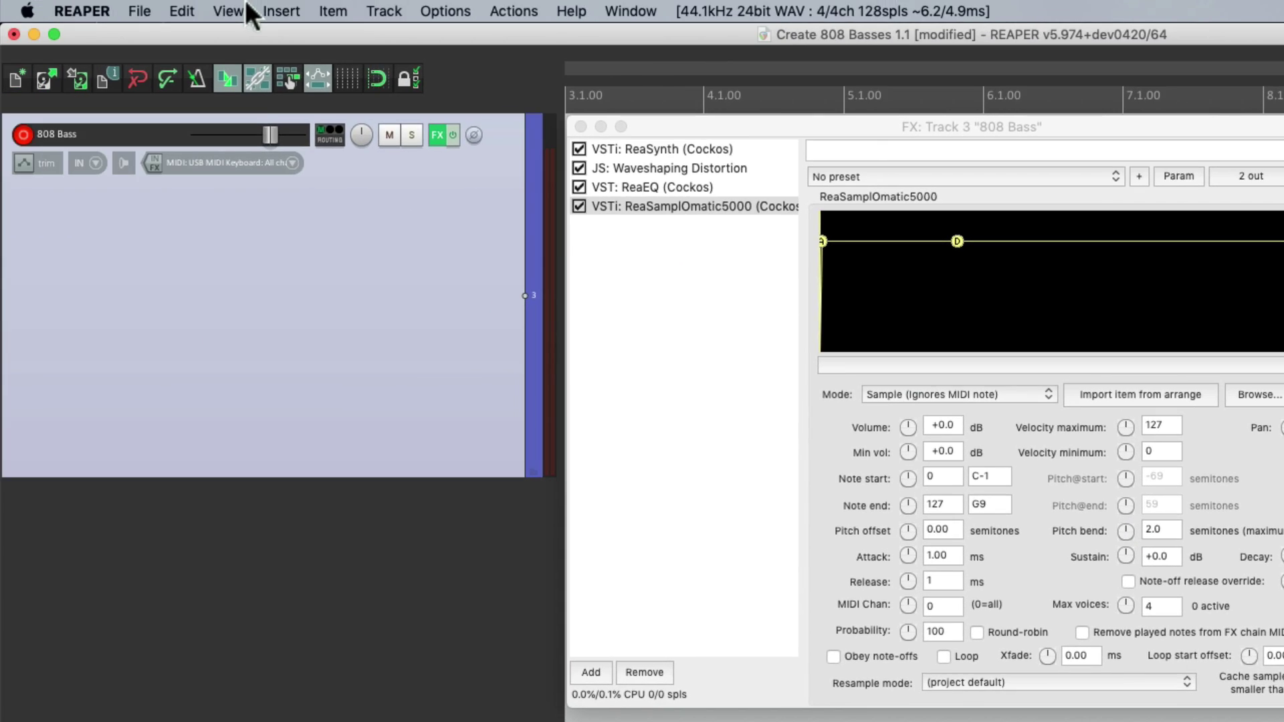
Open the Media Explorer and browse to Sound Library > 808 Library.
click(246, 8)
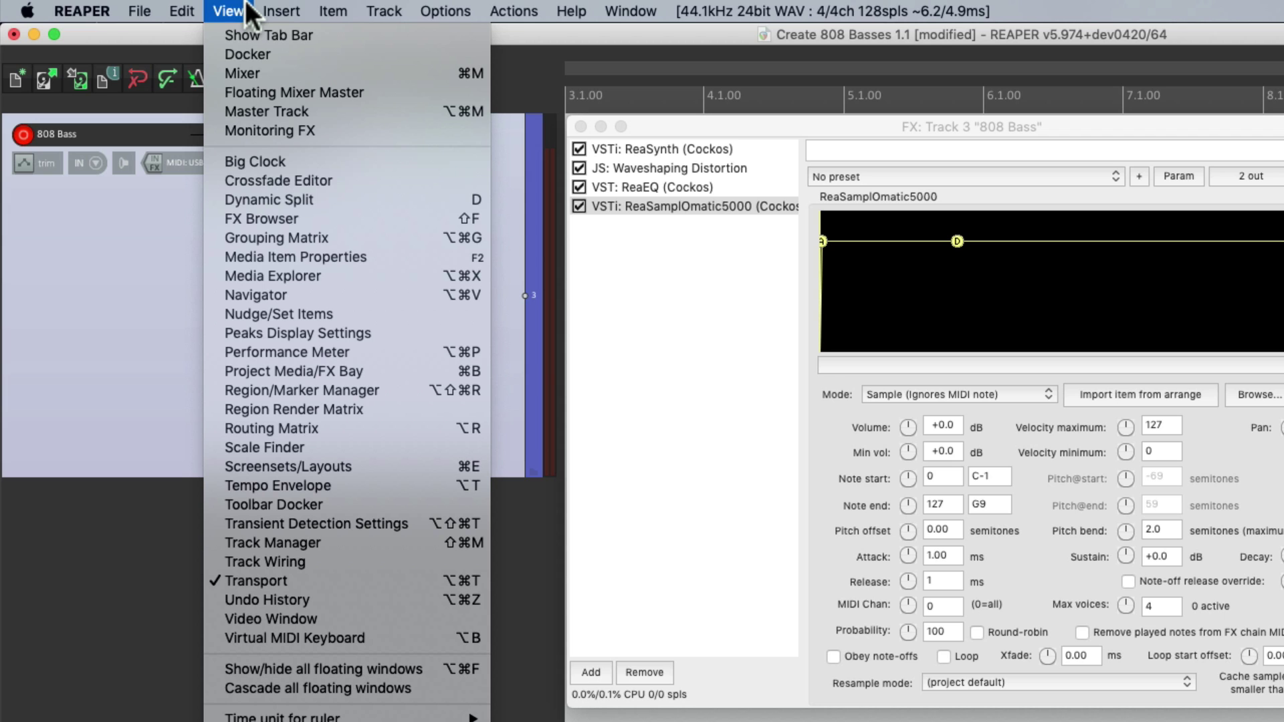
click(212, 275)
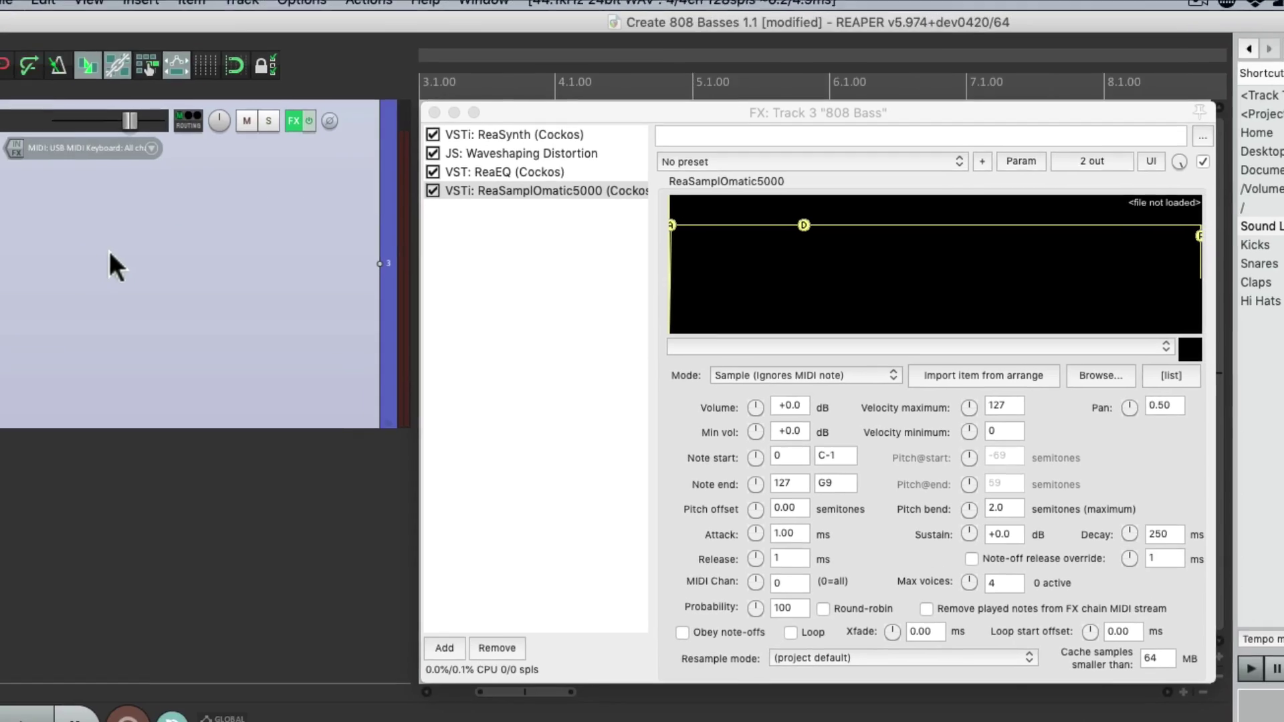
click(861, 183)
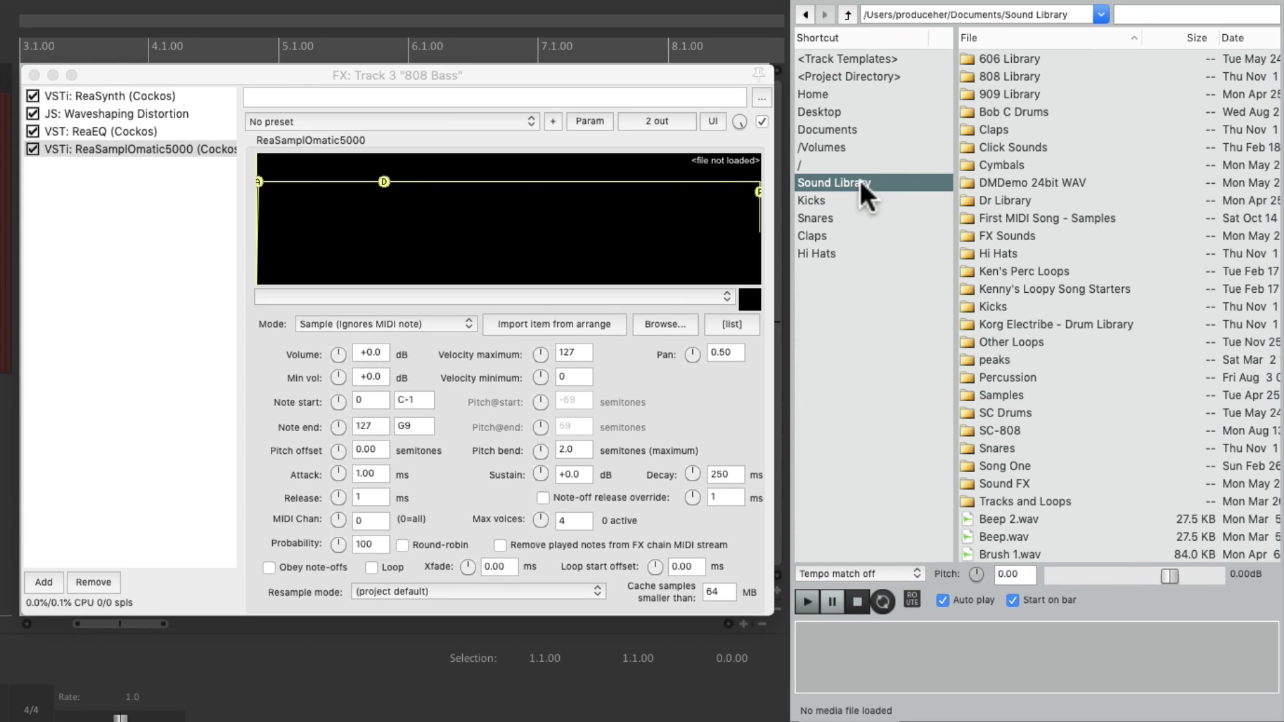
double_click(1046, 76)
Audition the 808 samples and drag 808 Library-06.wav into ReaSamplOmatic5000.
click(1016, 78)
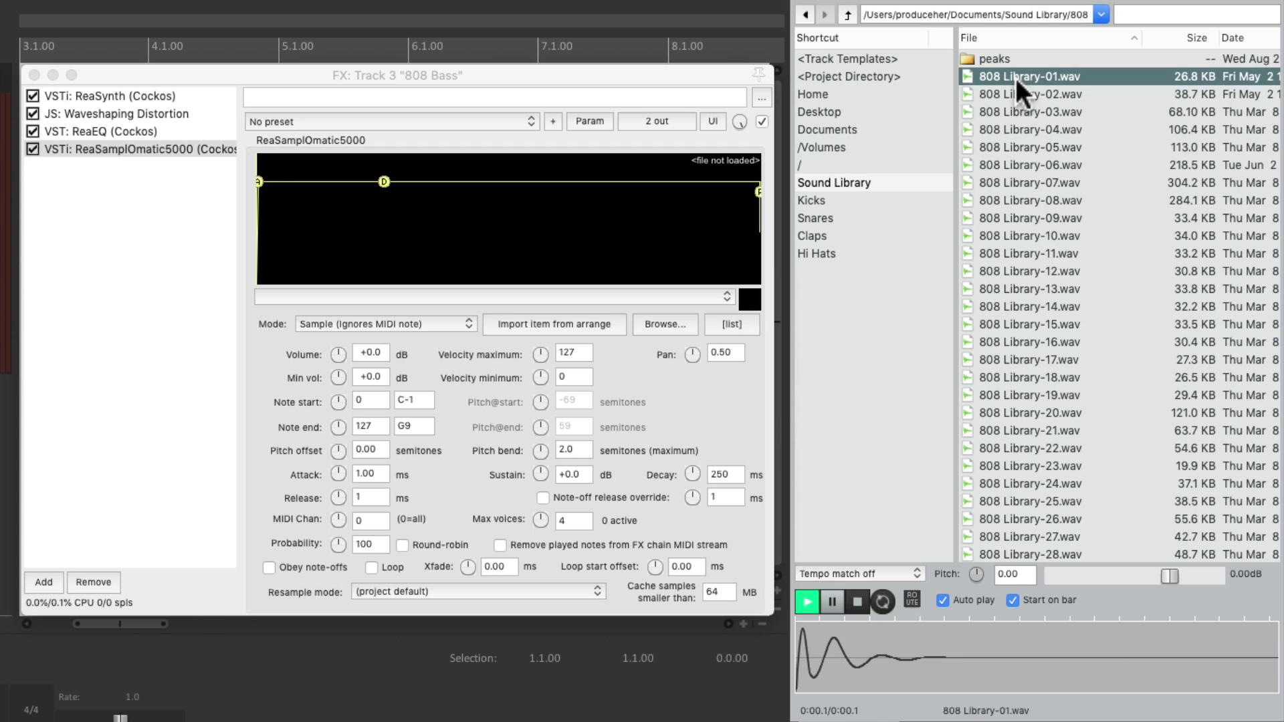
click(1038, 95)
key(Down)
key(Down)
key(Down)
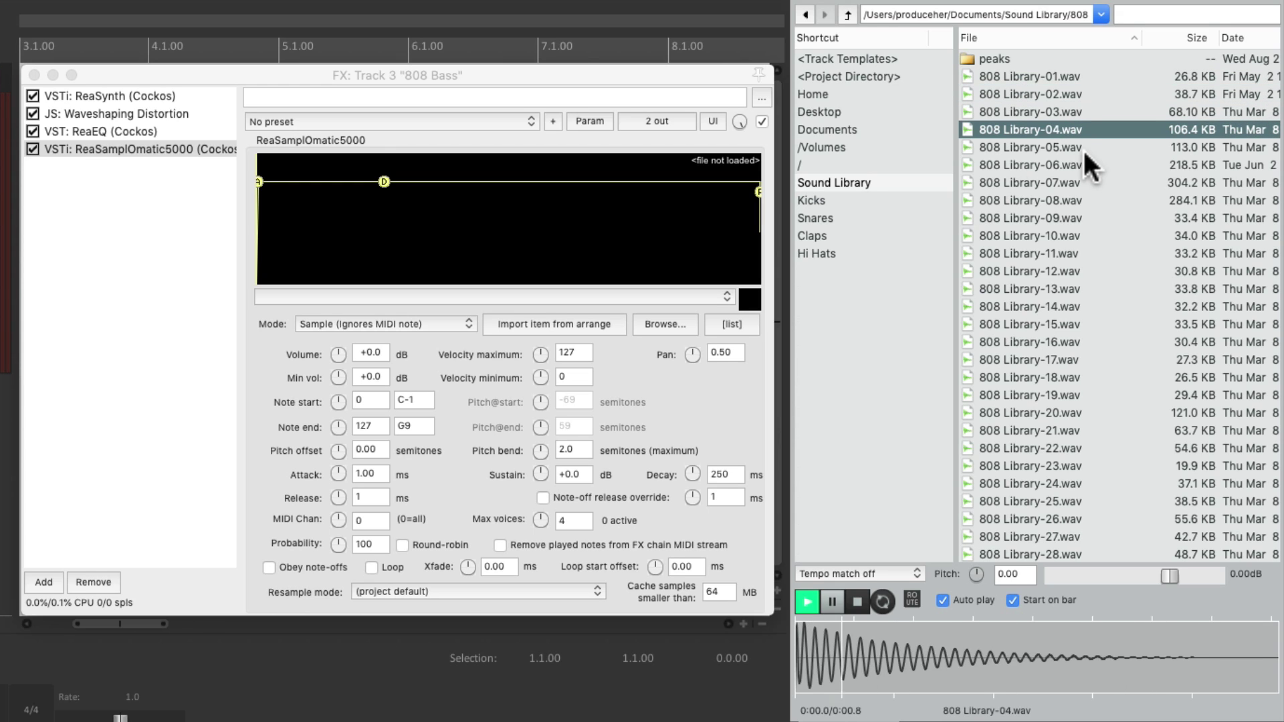
key(Down)
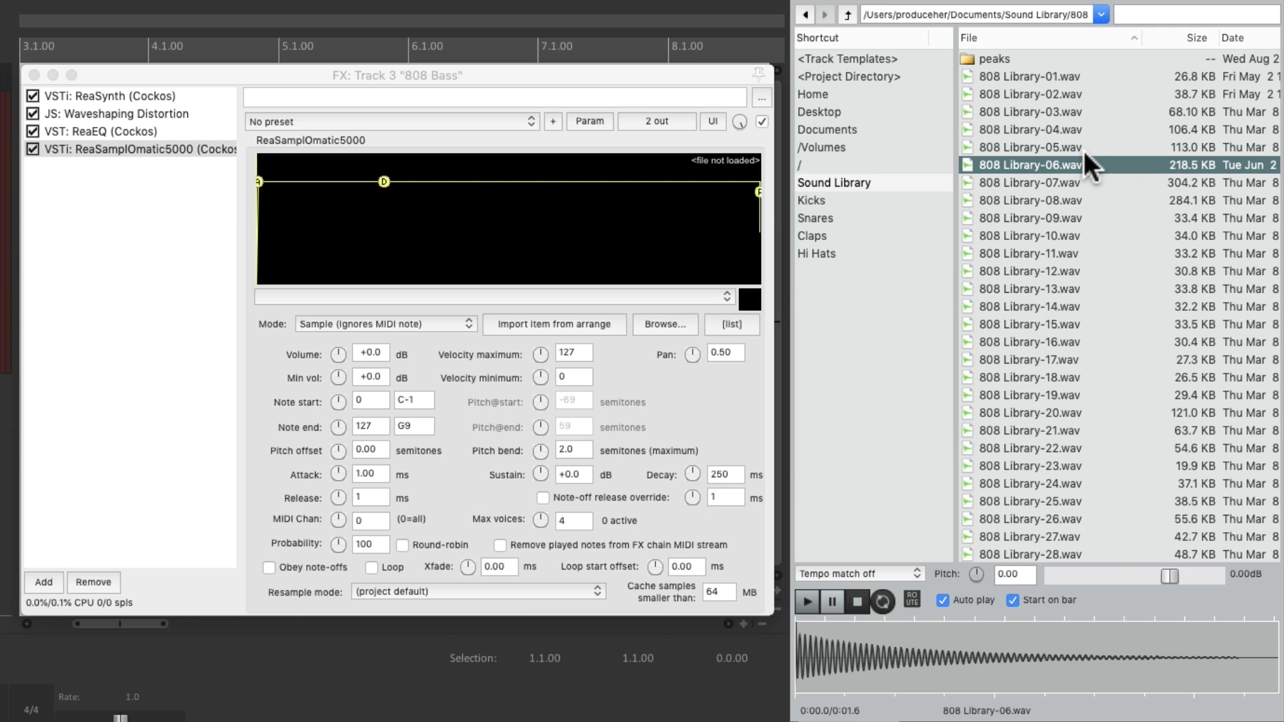
key(space)
key(space)
key(space)
key(space)
drag(940, 170, 452, 234)
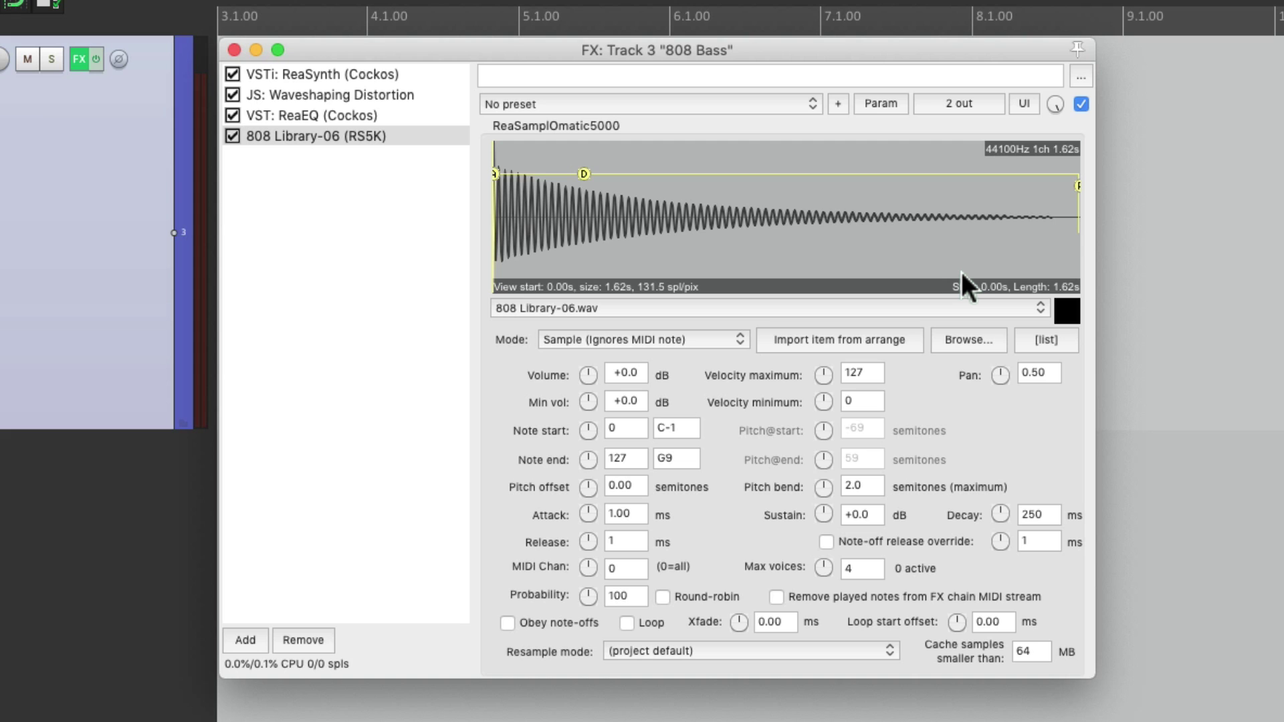
Mute ReaEQ's output gain, then bring it back to -9.0 dB while listening to the blend.
click(409, 115)
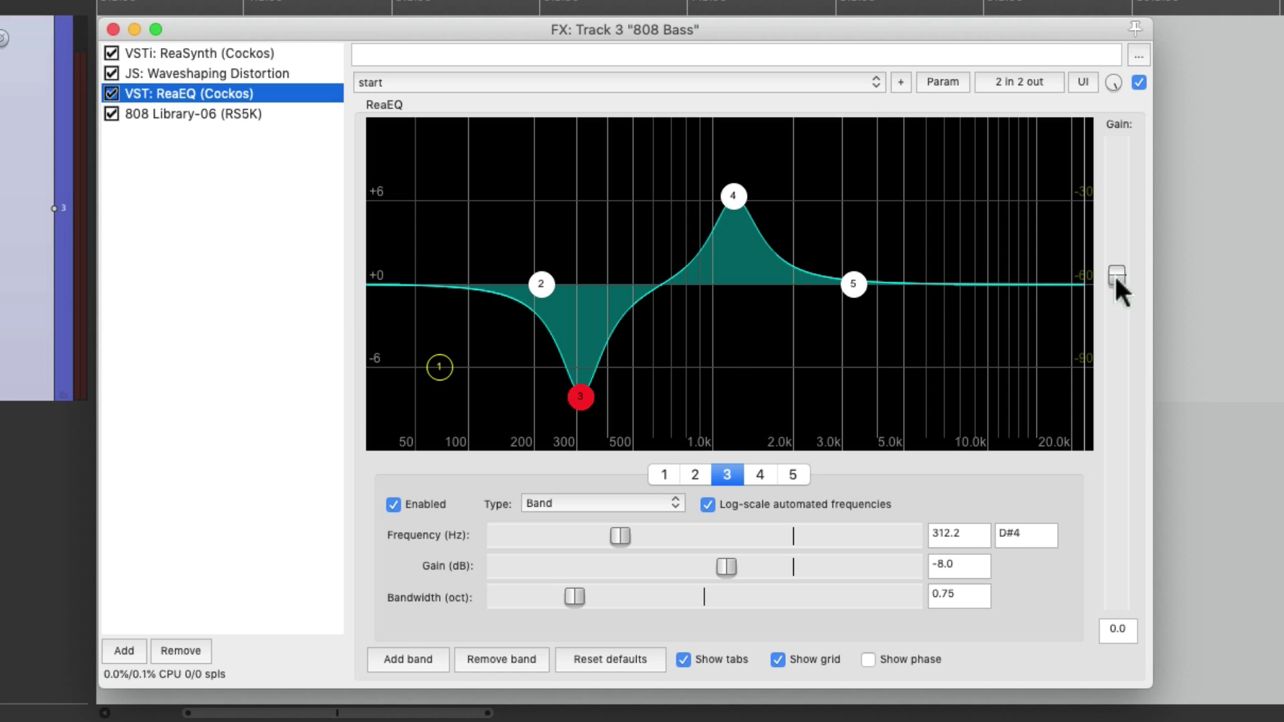
drag(1115, 276, 1134, 608)
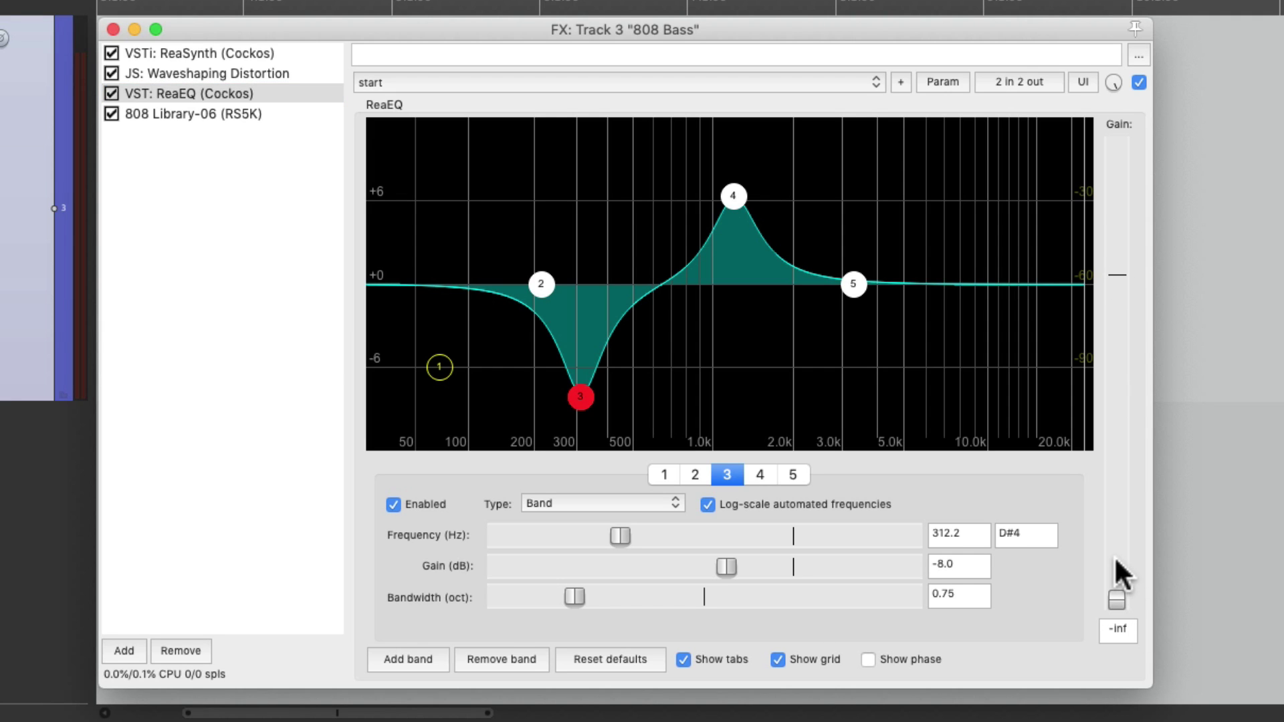
key(space)
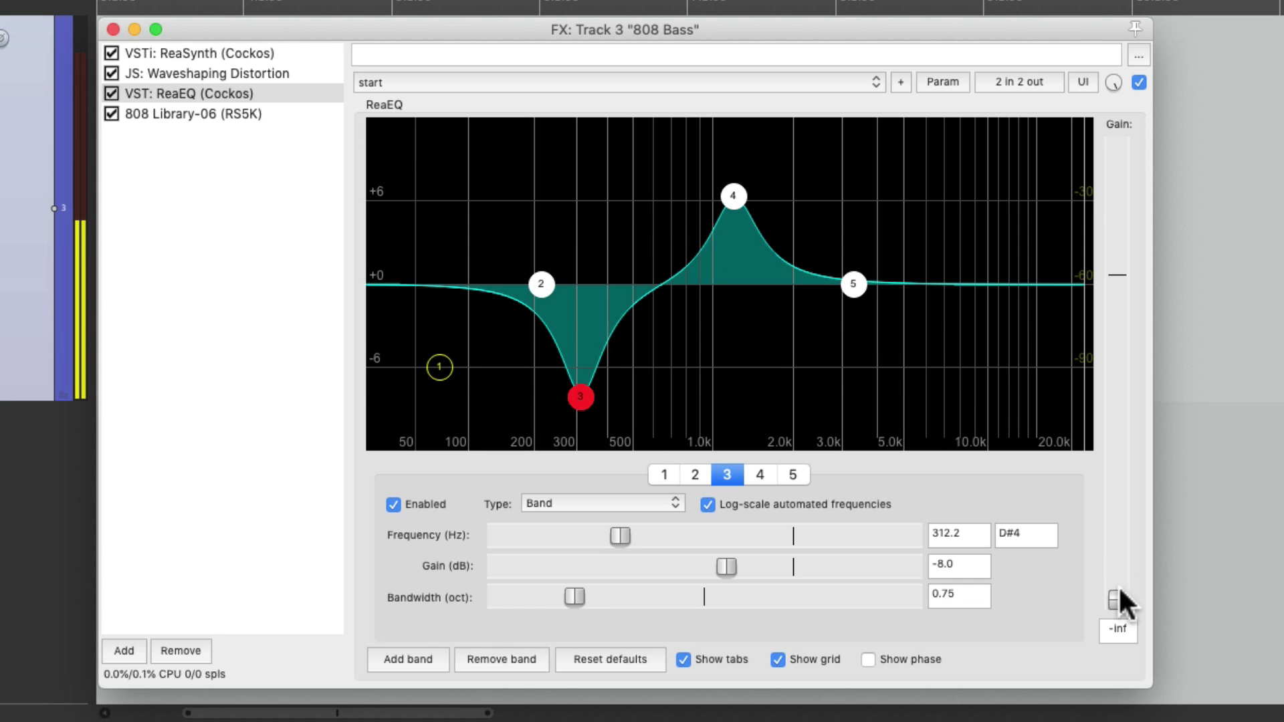
drag(1118, 596, 1117, 379)
drag(1117, 378, 1114, 351)
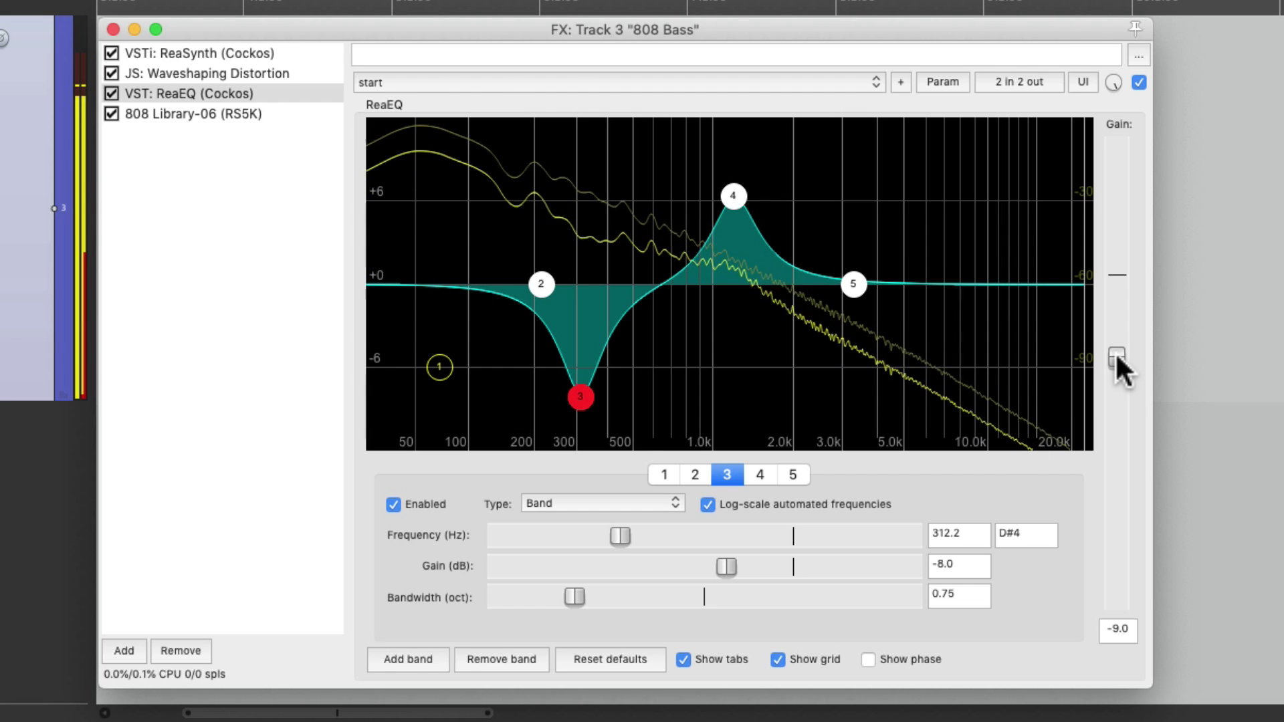
key(space)
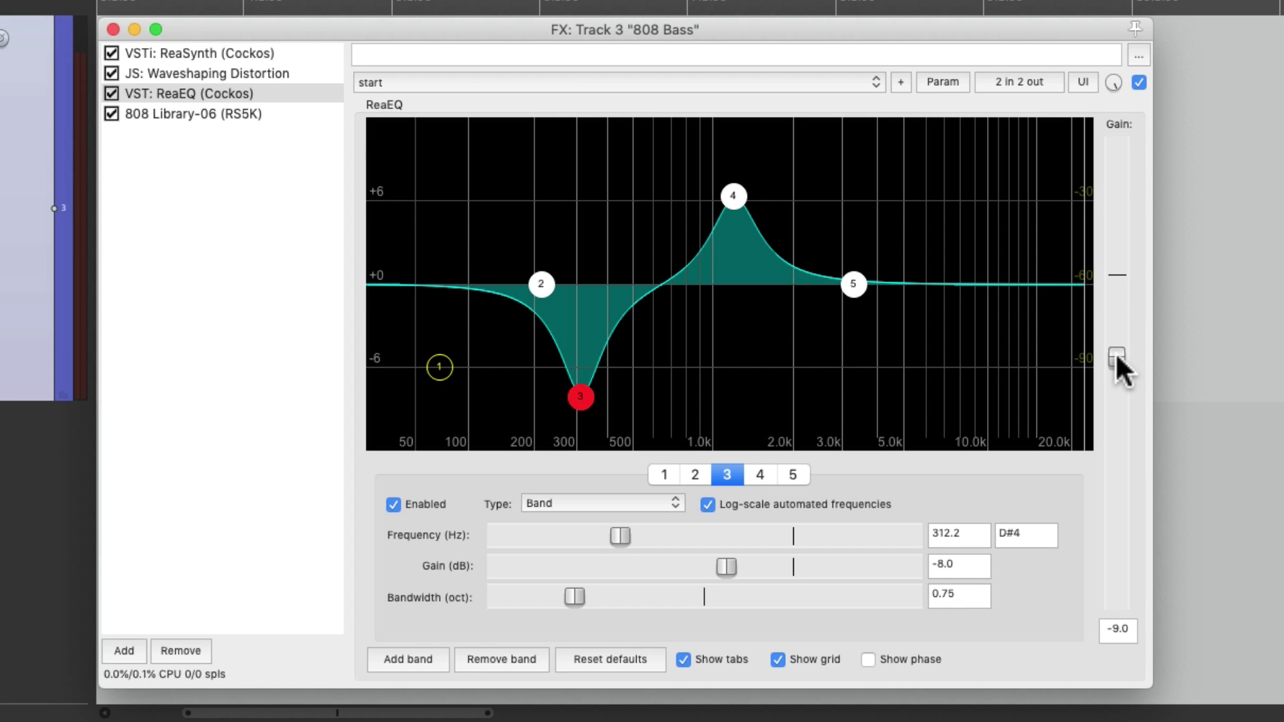
key(space)
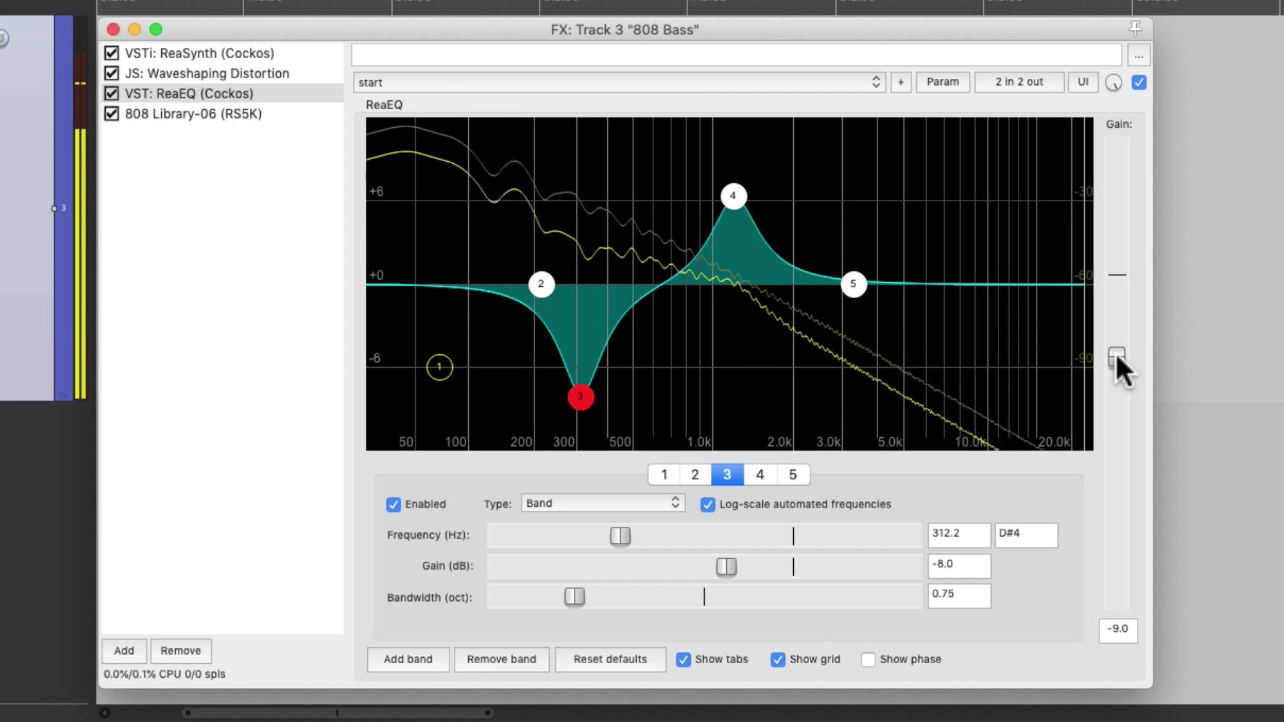
key(space)
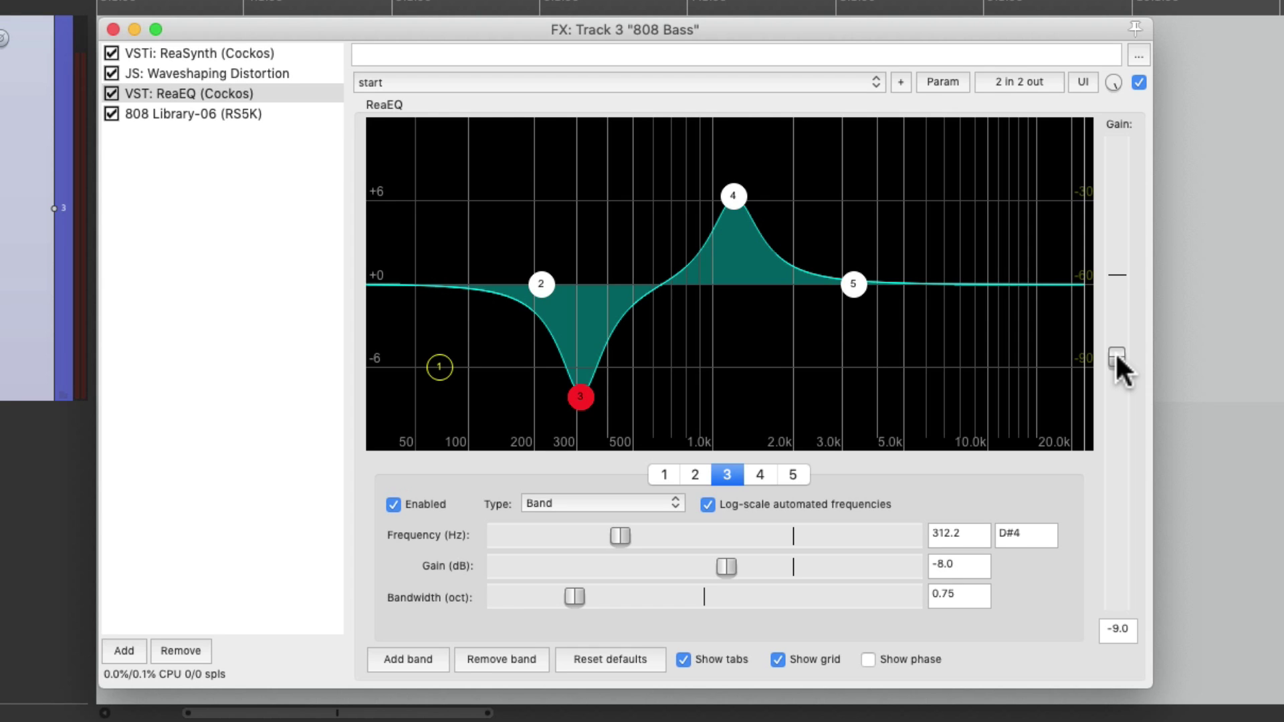
Select ReaSynth, then reopen the Add FX to Track 3 list of Cockos plugins.
click(299, 55)
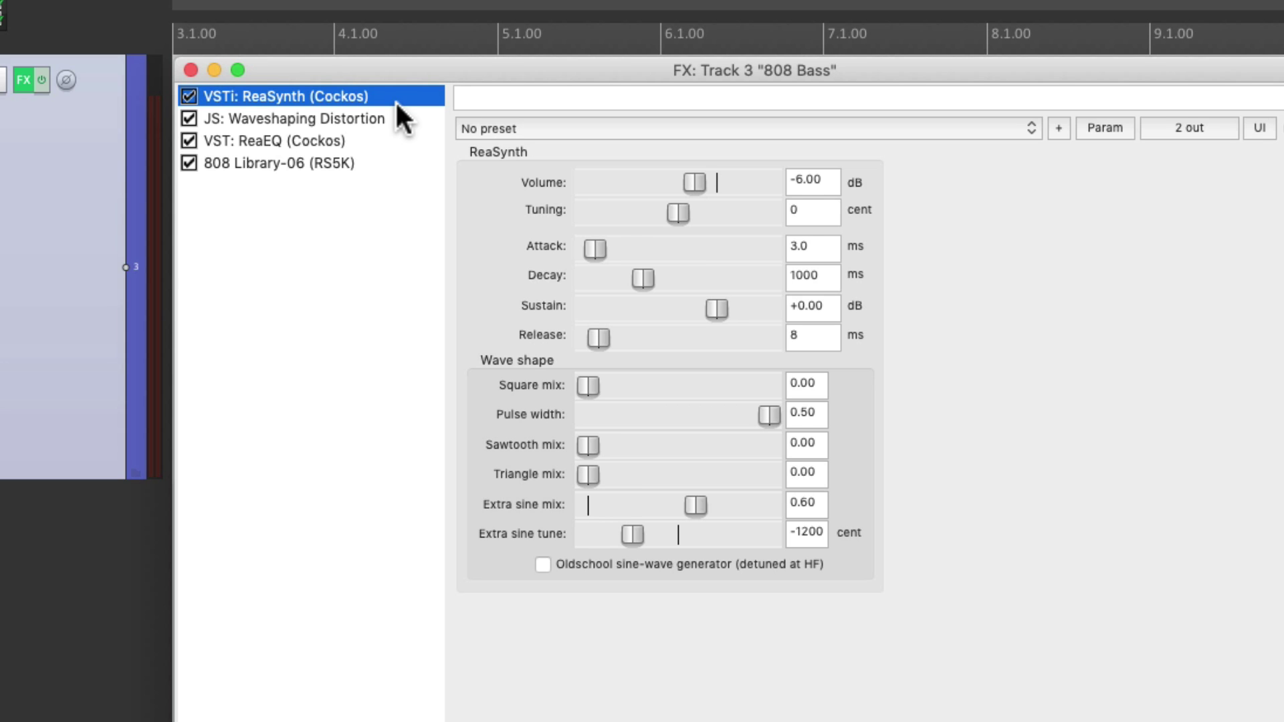
double_click(285, 271)
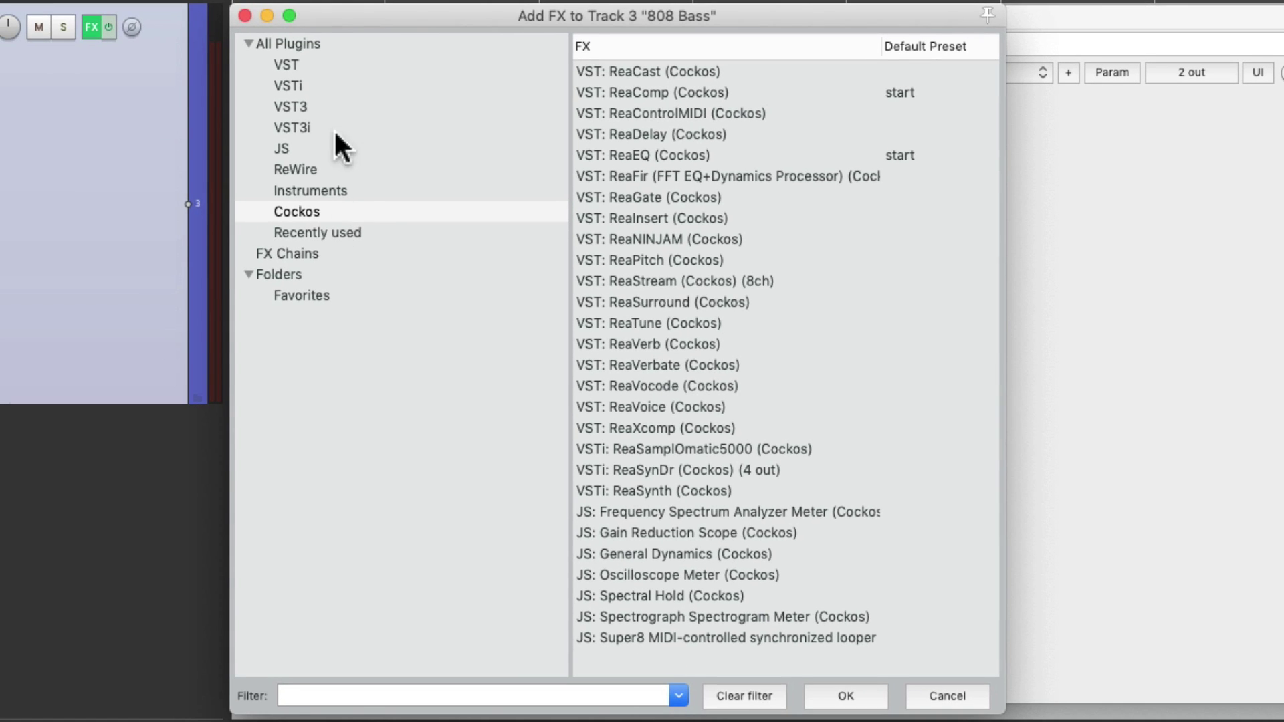
Search All Plugins for 'midi filter', add JS: MIDI Note Filter, and move it above ReaSynth.
click(329, 43)
click(409, 695)
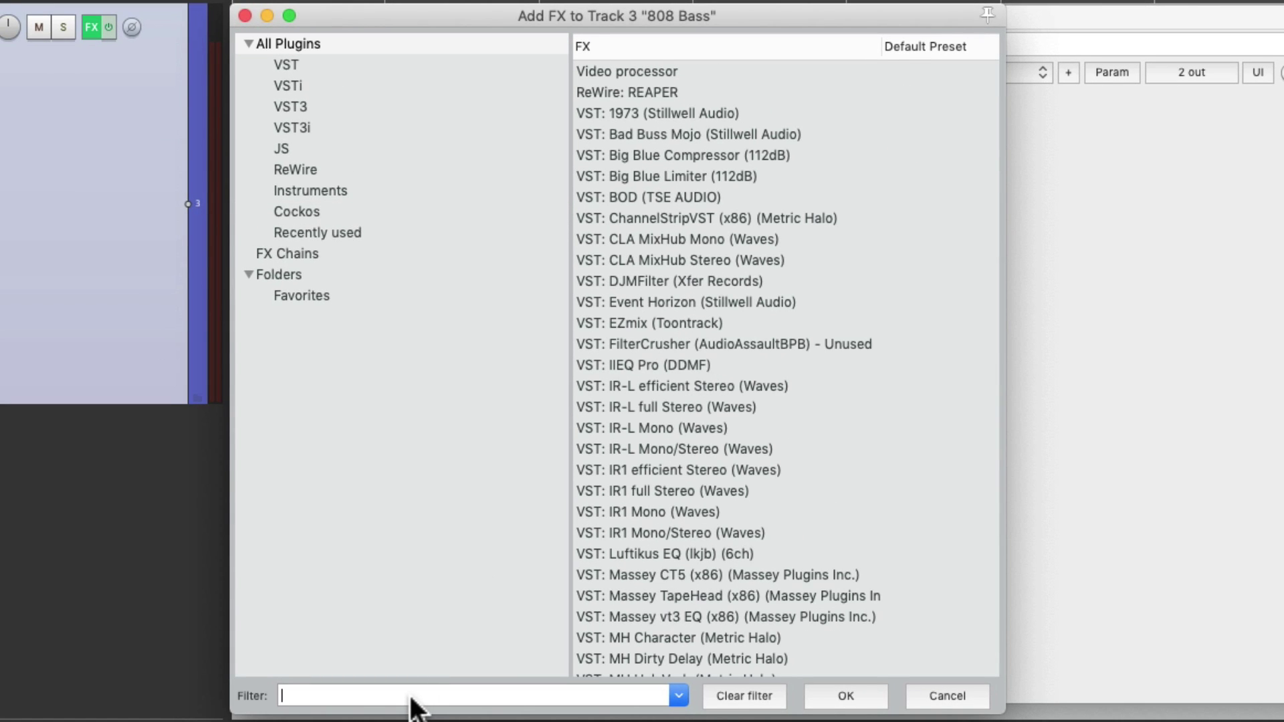
text(midi filter)
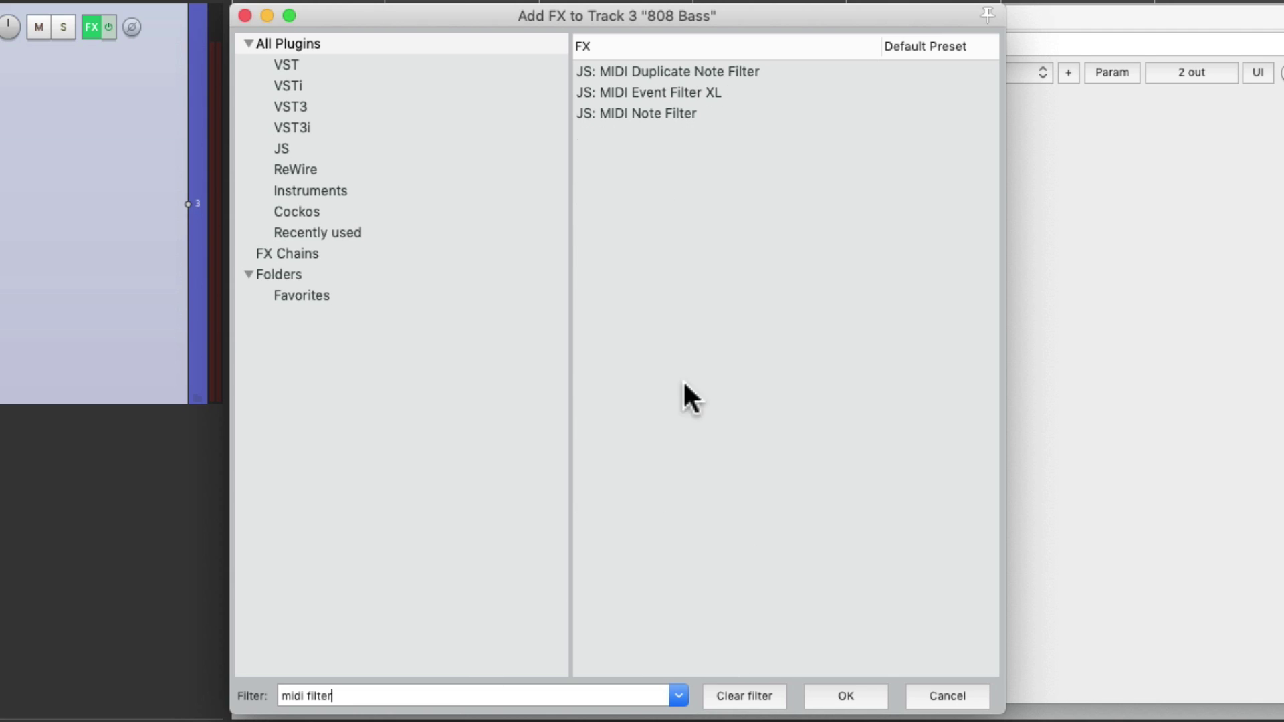
click(735, 114)
double_click(718, 114)
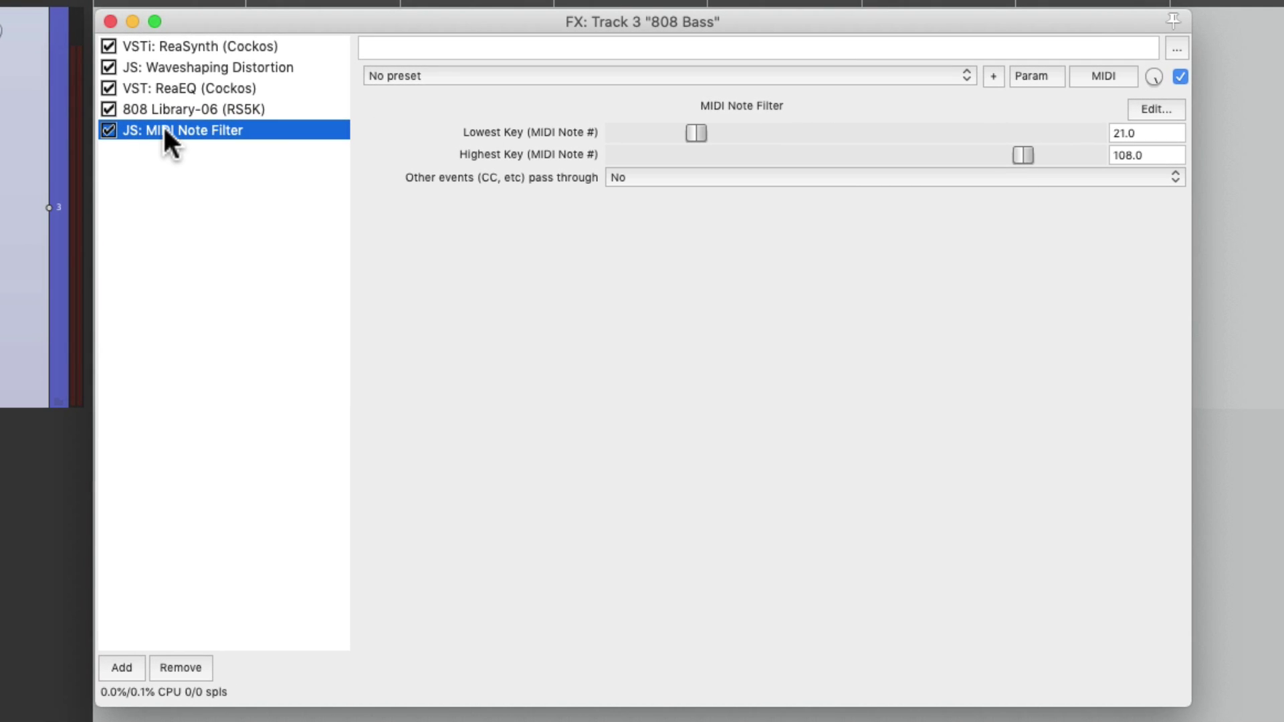
drag(164, 129, 163, 43)
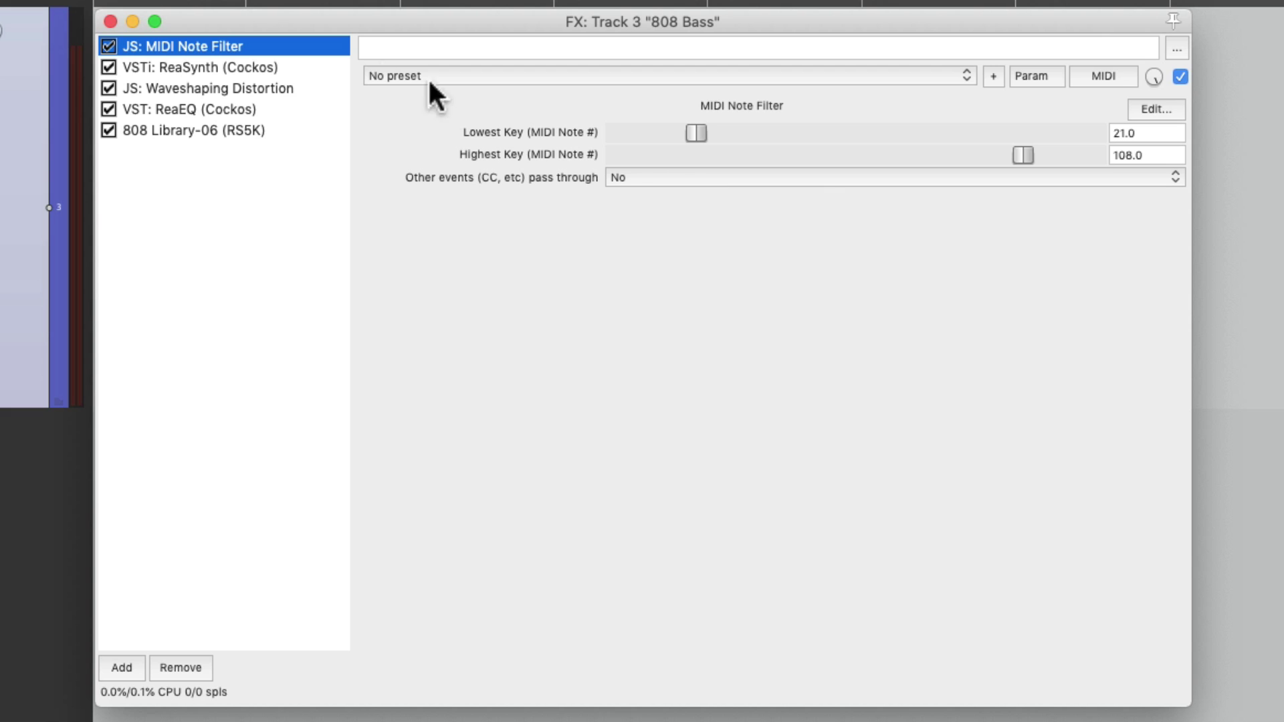
Learn MIDI Chan 1 Pitch as the controller for ReaSynth's Tuning parameter.
click(298, 67)
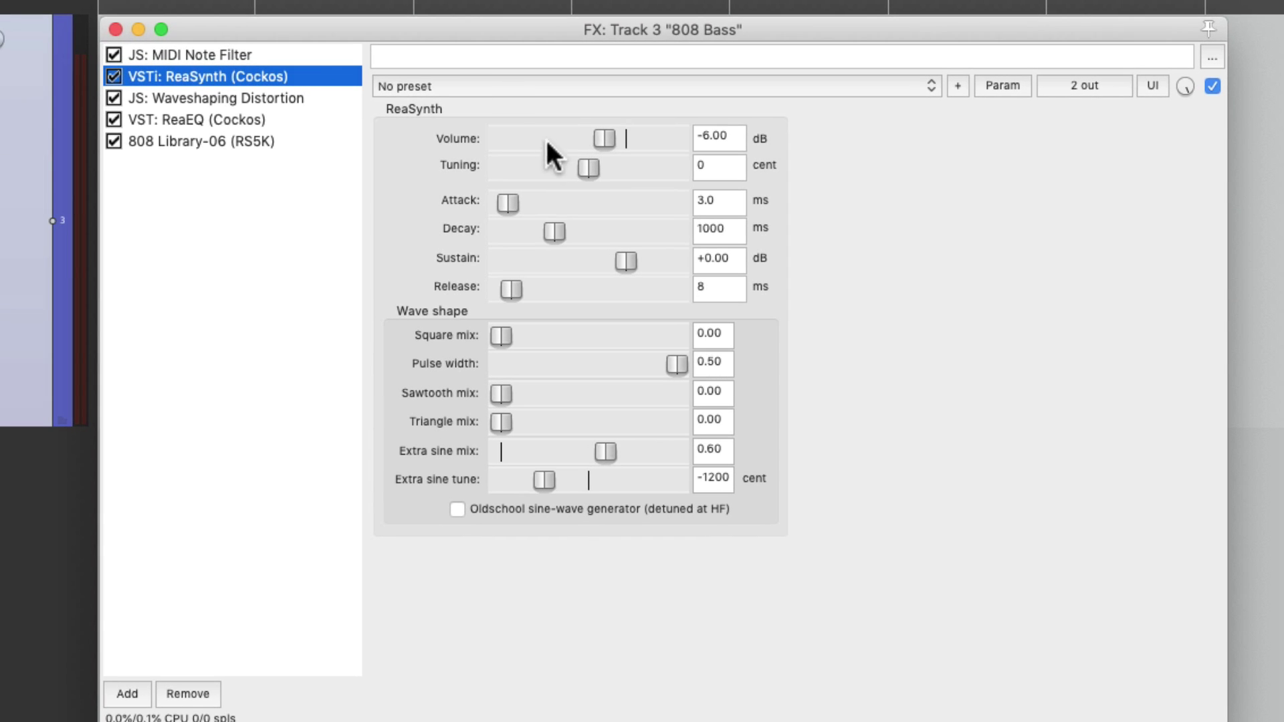
click(591, 166)
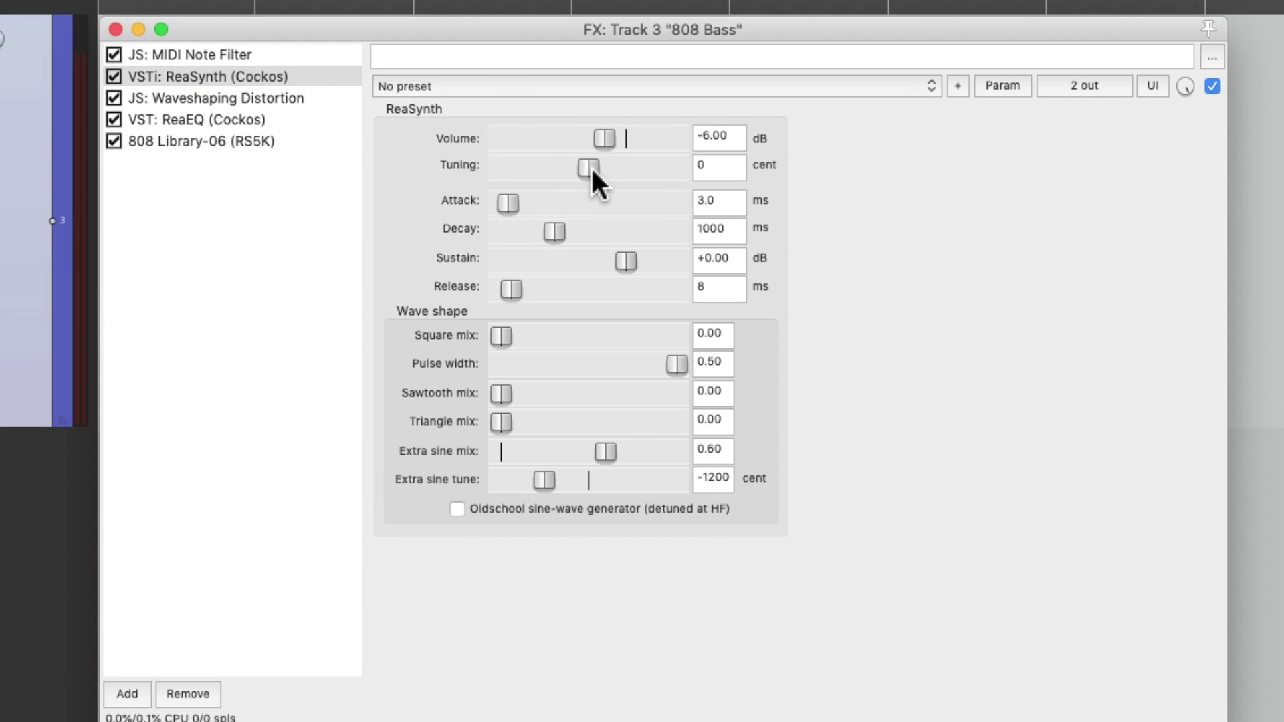
click(1015, 82)
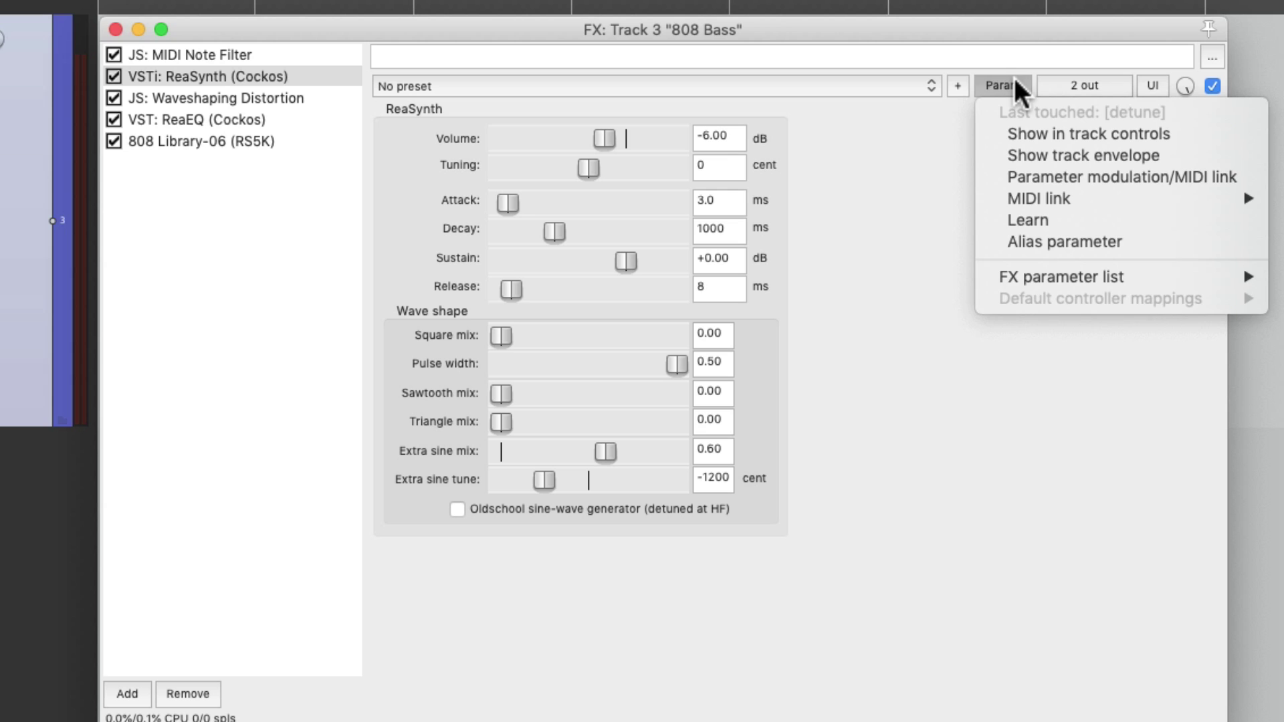
click(1002, 221)
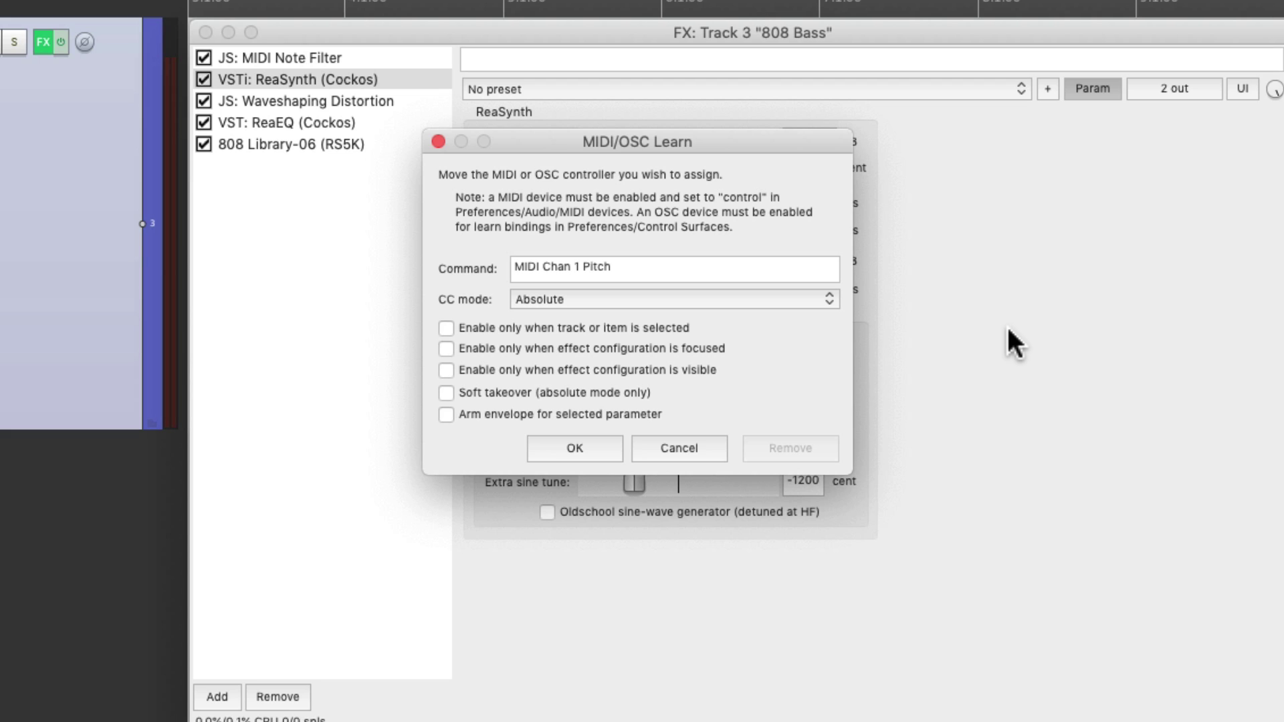
click(608, 448)
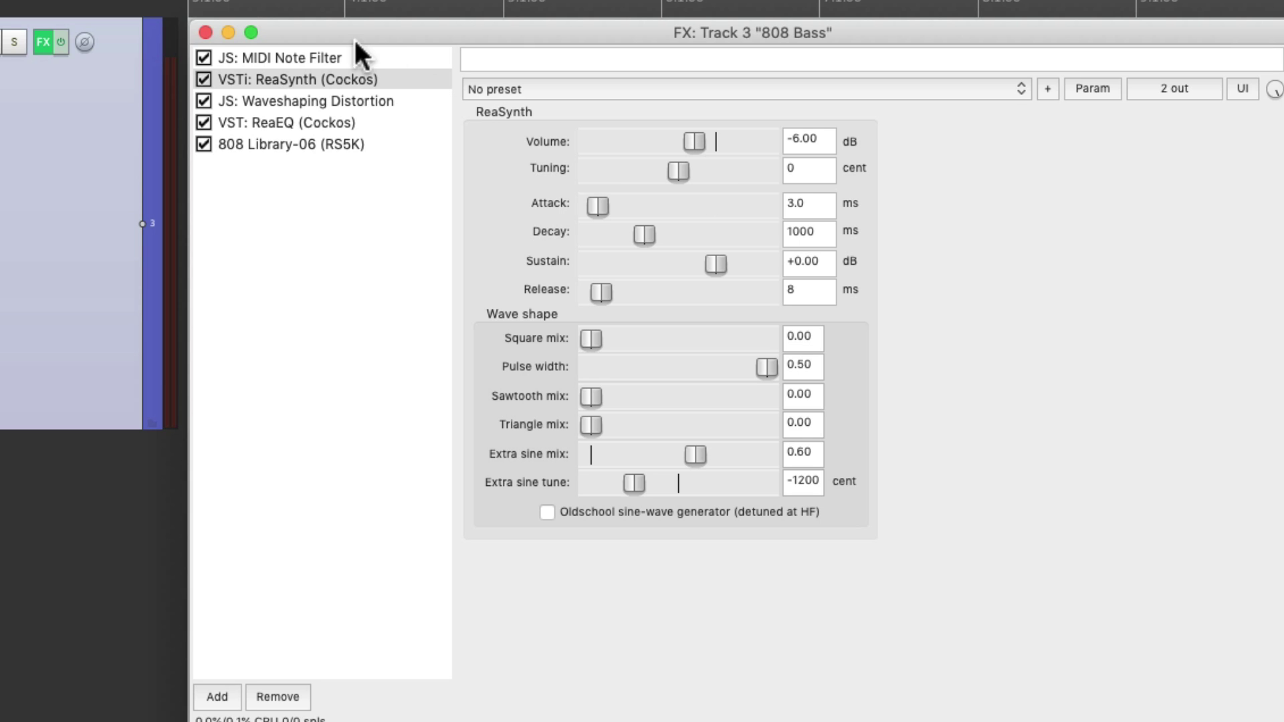
Close the FX window and switch the 808 Bass track's automation mode to Touch.
click(206, 32)
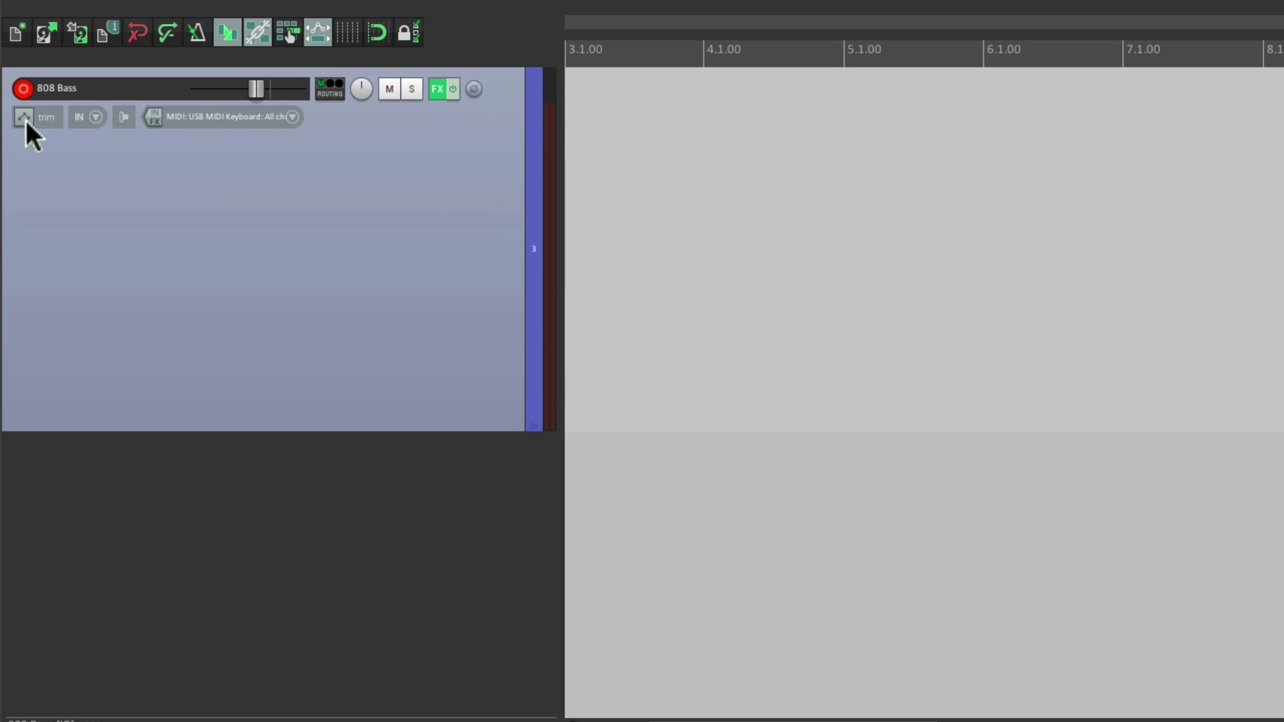
click(23, 116)
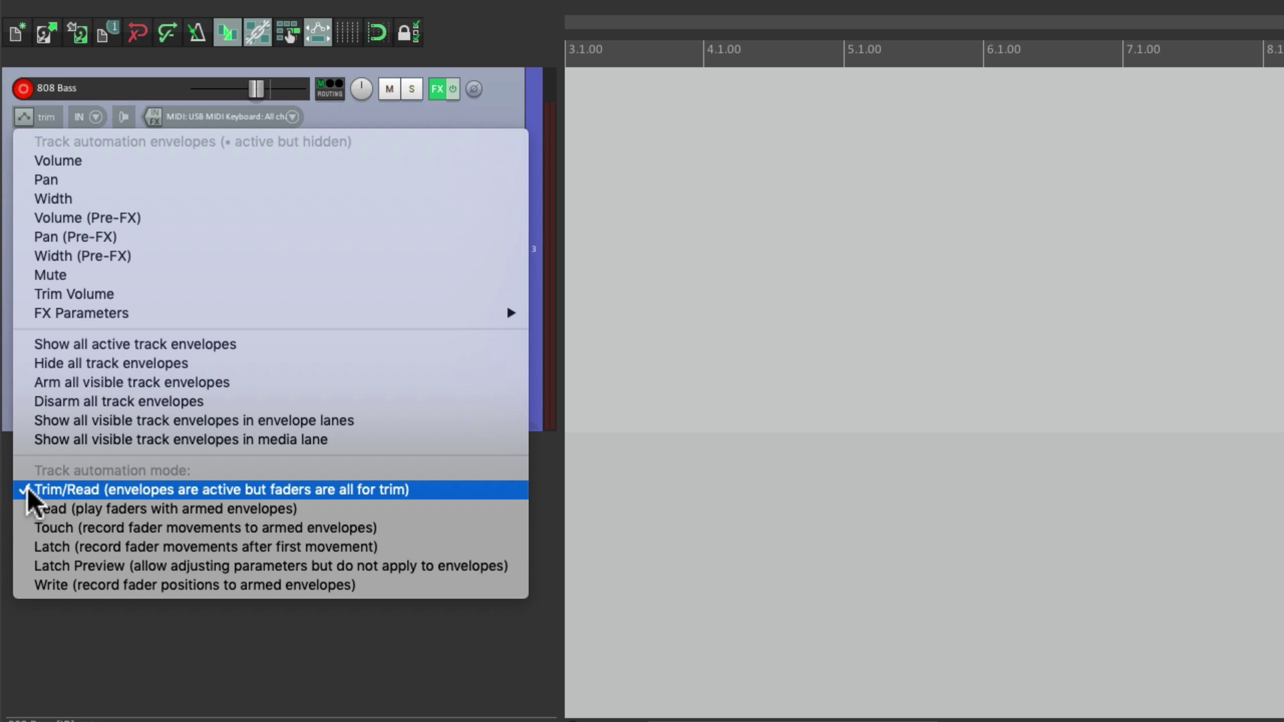
click(26, 530)
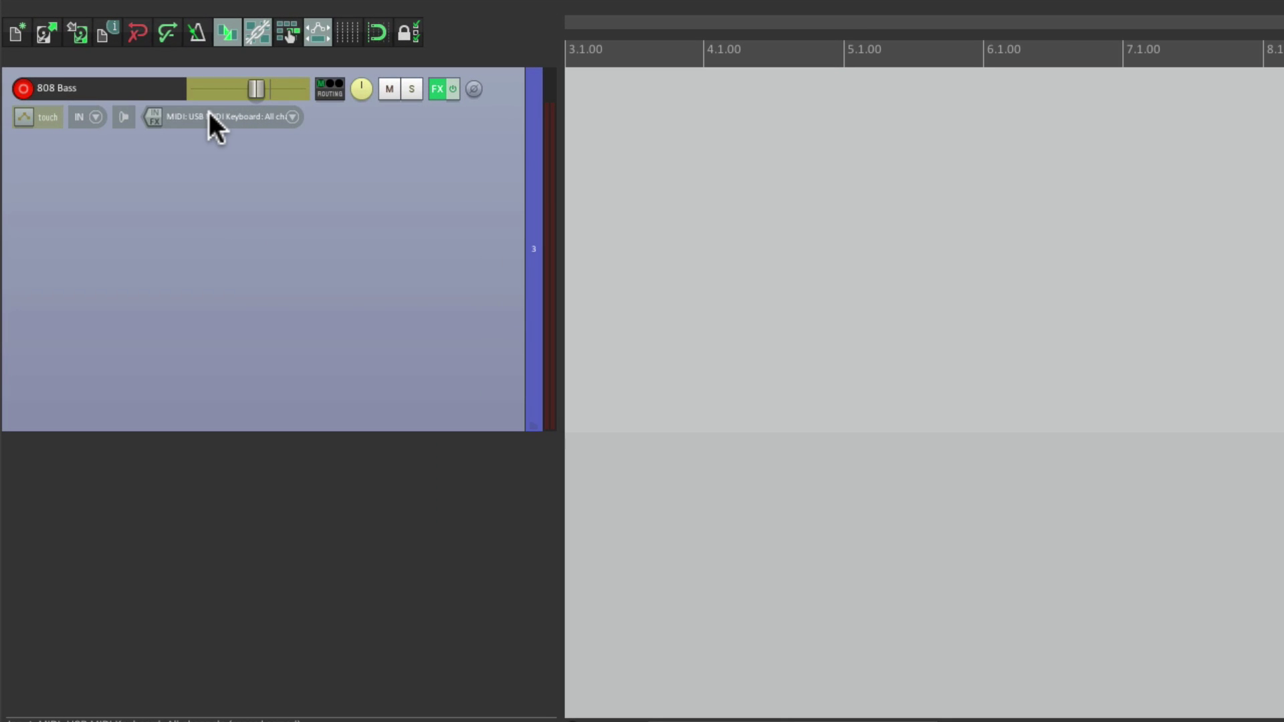
Turn on 1/8-note Quantize track MIDI recording in the 808 Bass track's recording settings.
click(208, 115)
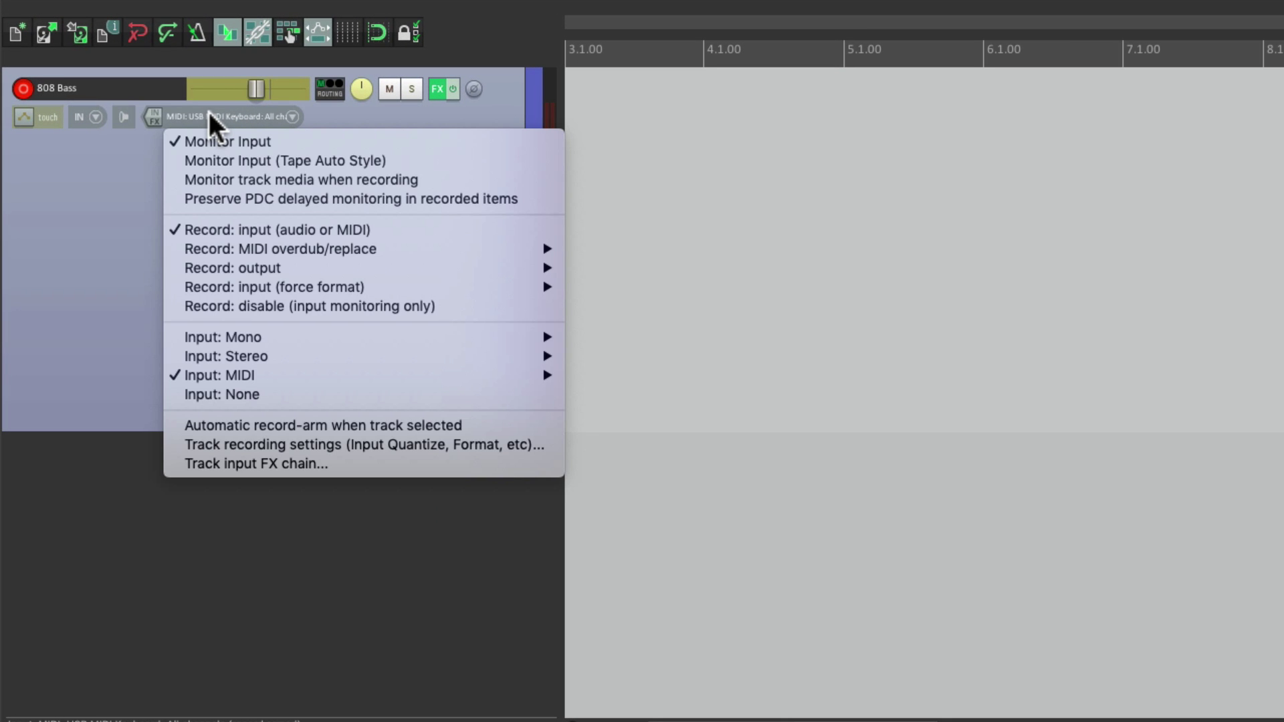
click(172, 444)
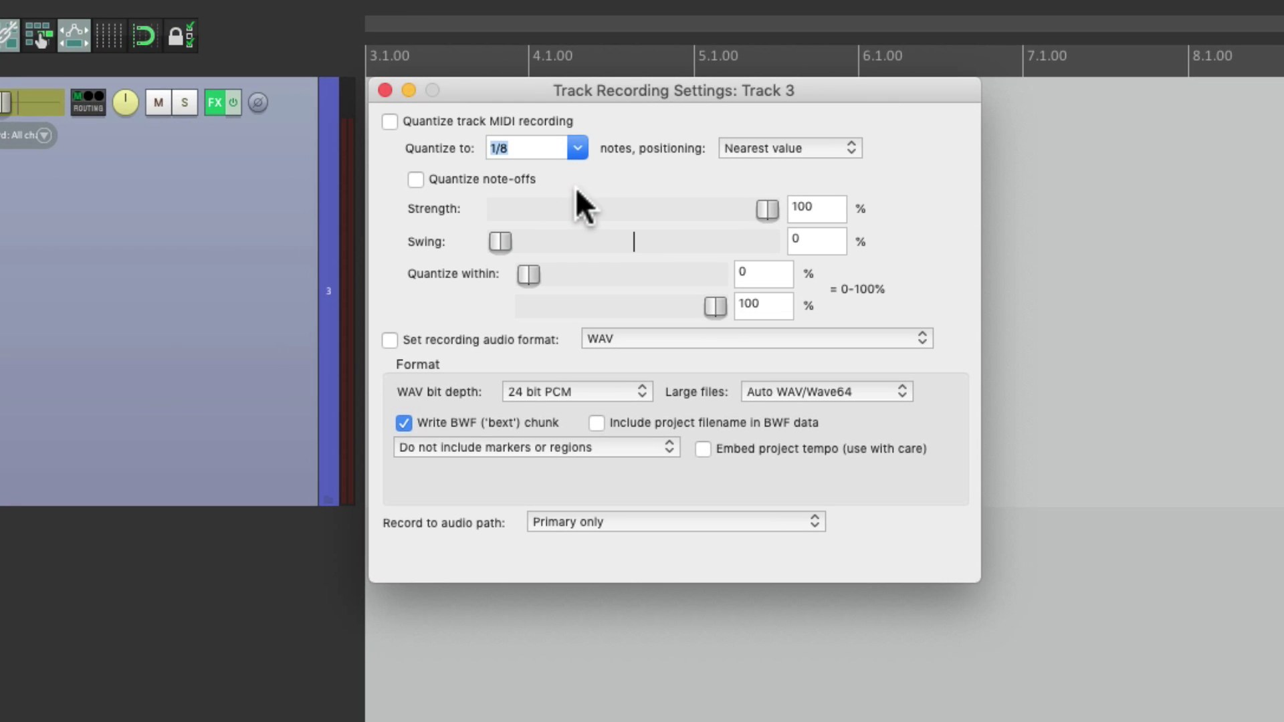
click(389, 121)
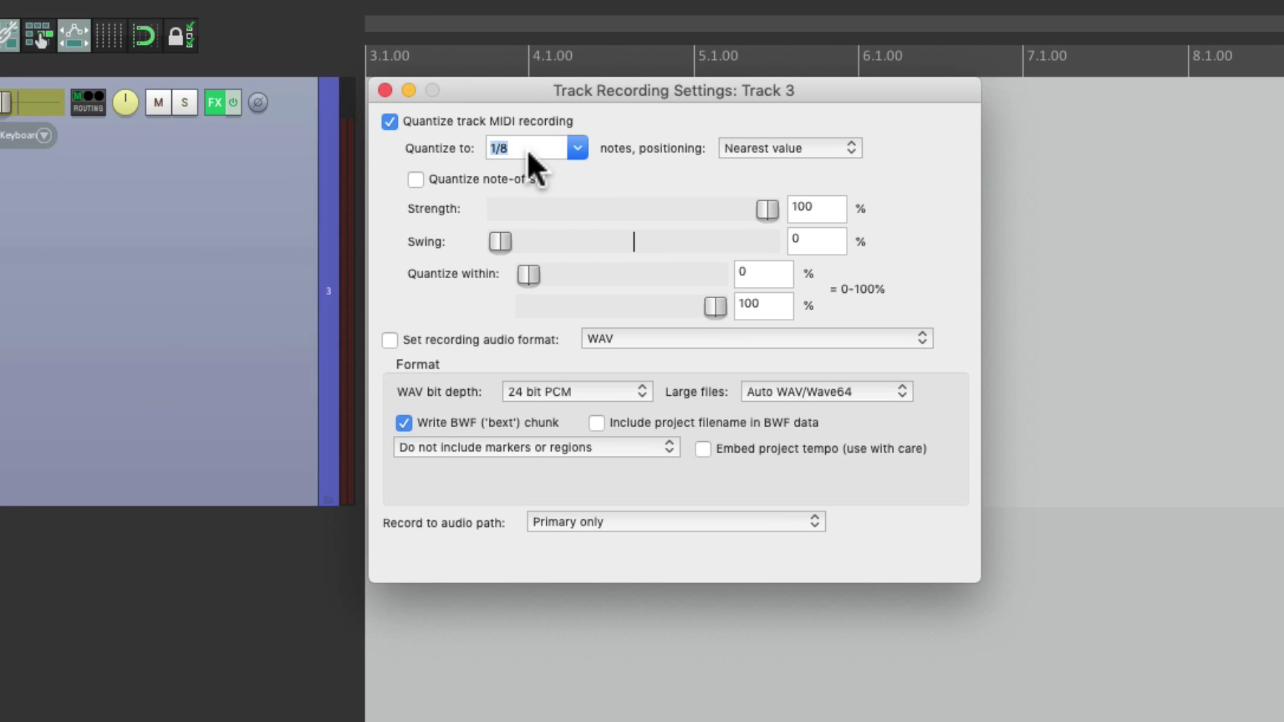
click(385, 91)
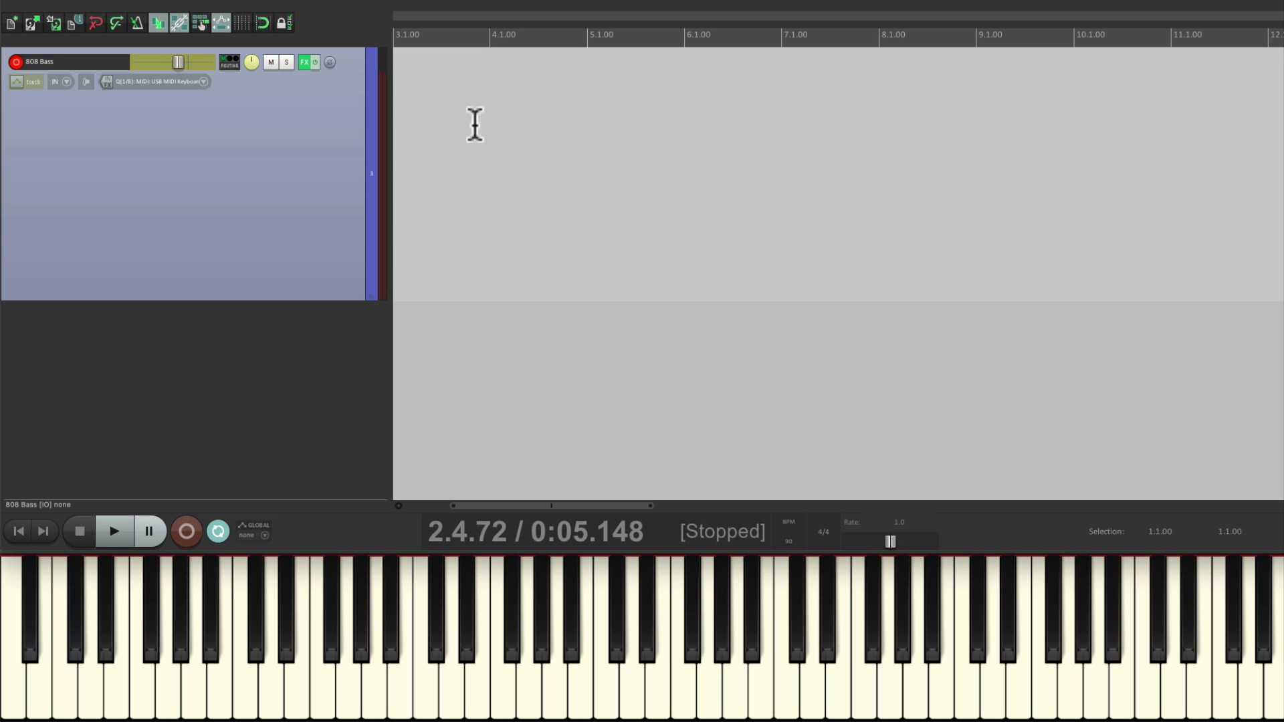
Record the repeating bass pattern with pitch-bend detune into 03-808 Bass-Recorded MIDI.
key(ctrl+r)
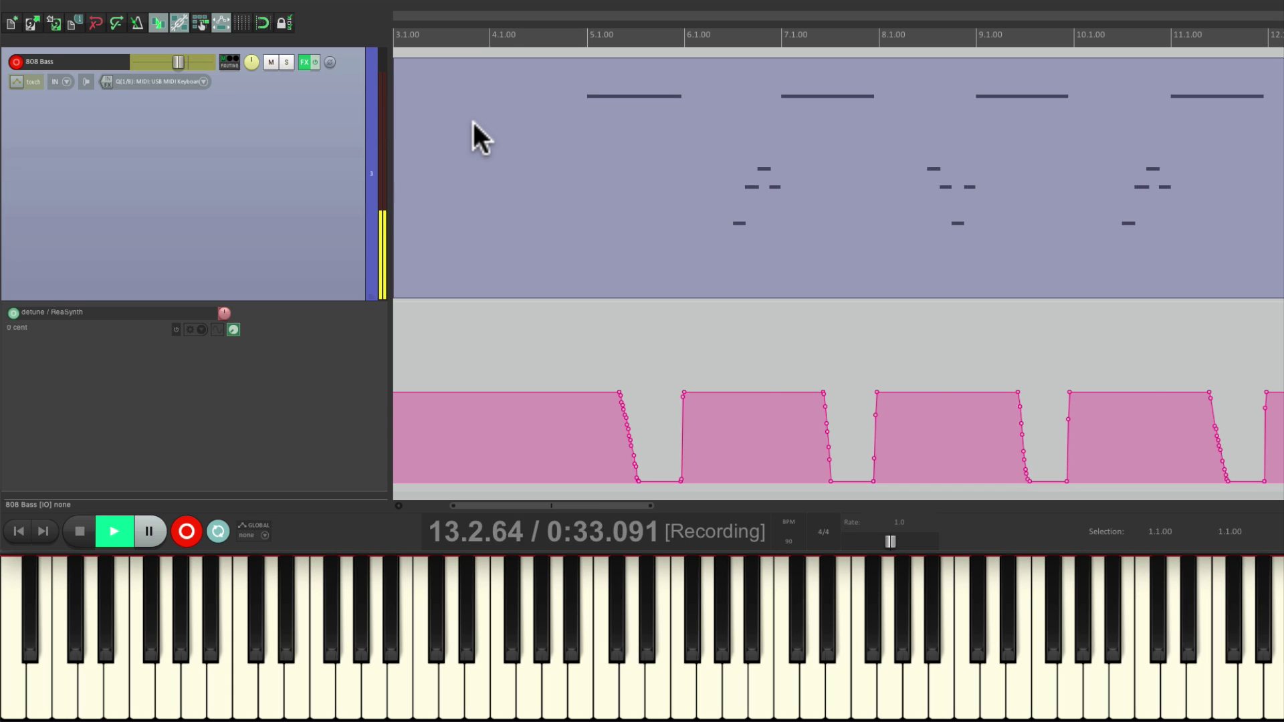
key(space)
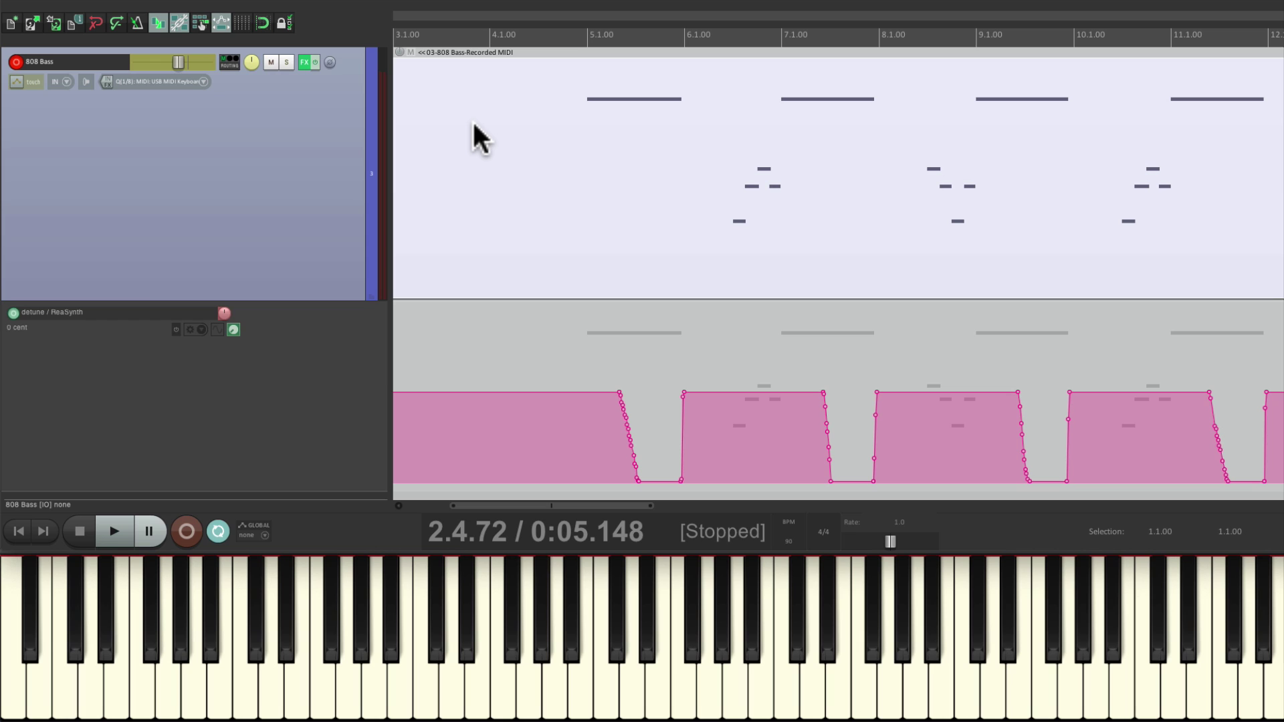
Play back the recorded 808 part from bar 5 (5.1.00), then stop.
scroll(550, 210, up, 3)
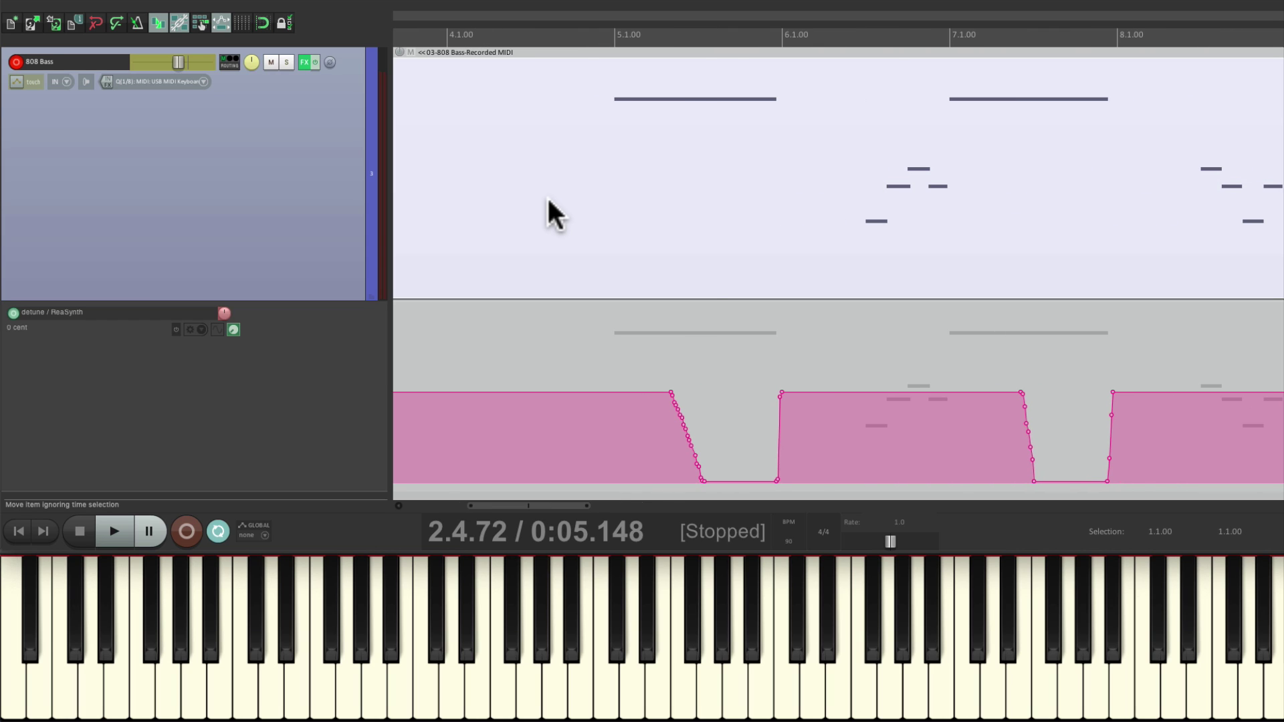
scroll(696, 256, right, 1)
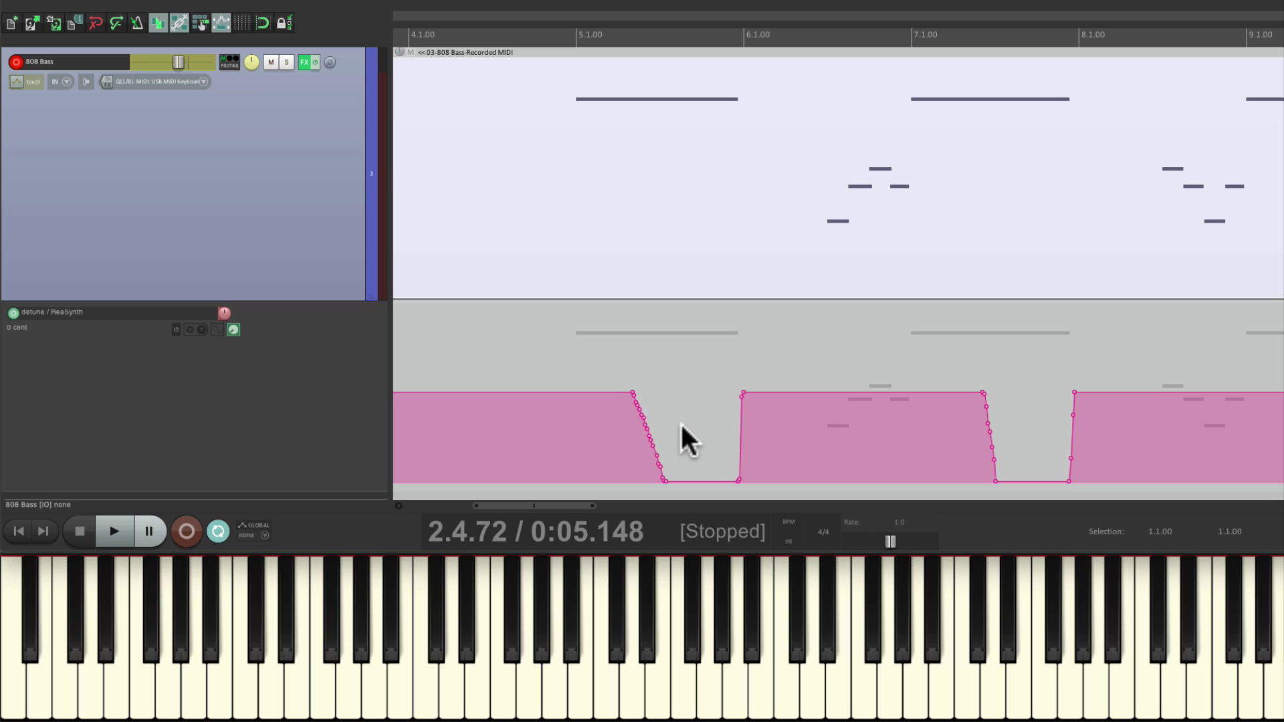
drag(562, 23, 546, 24)
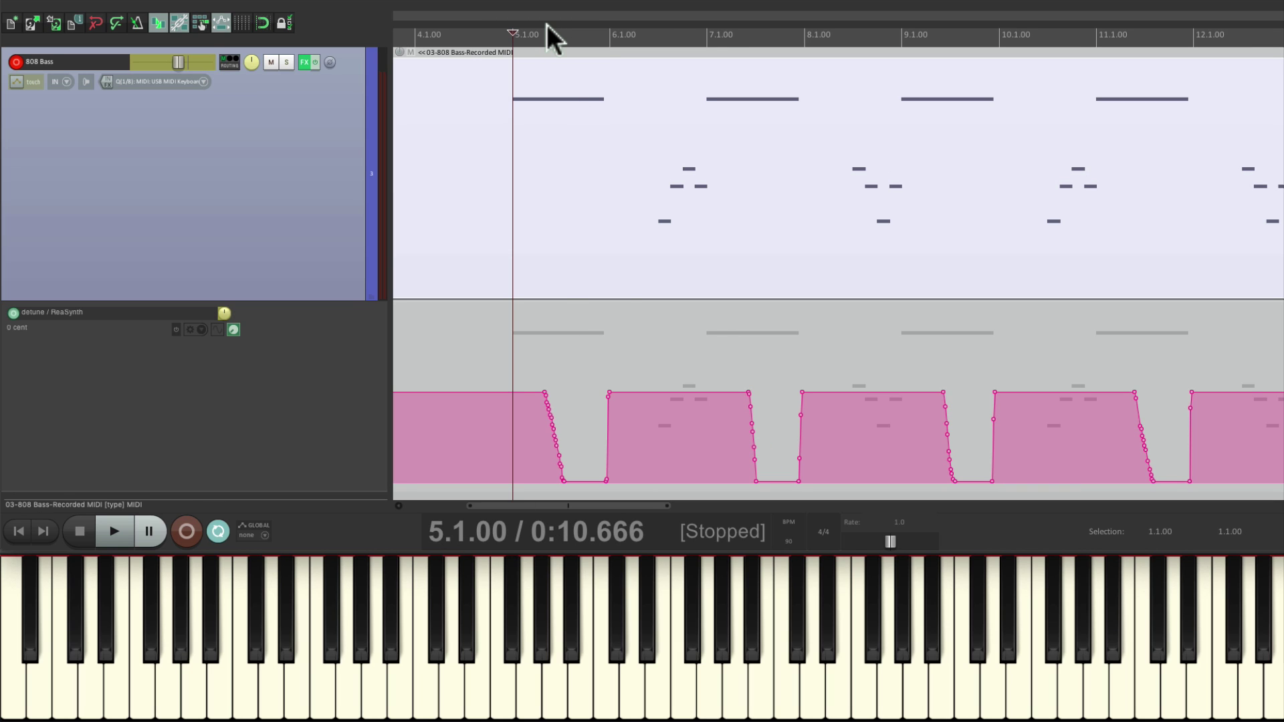
key(space)
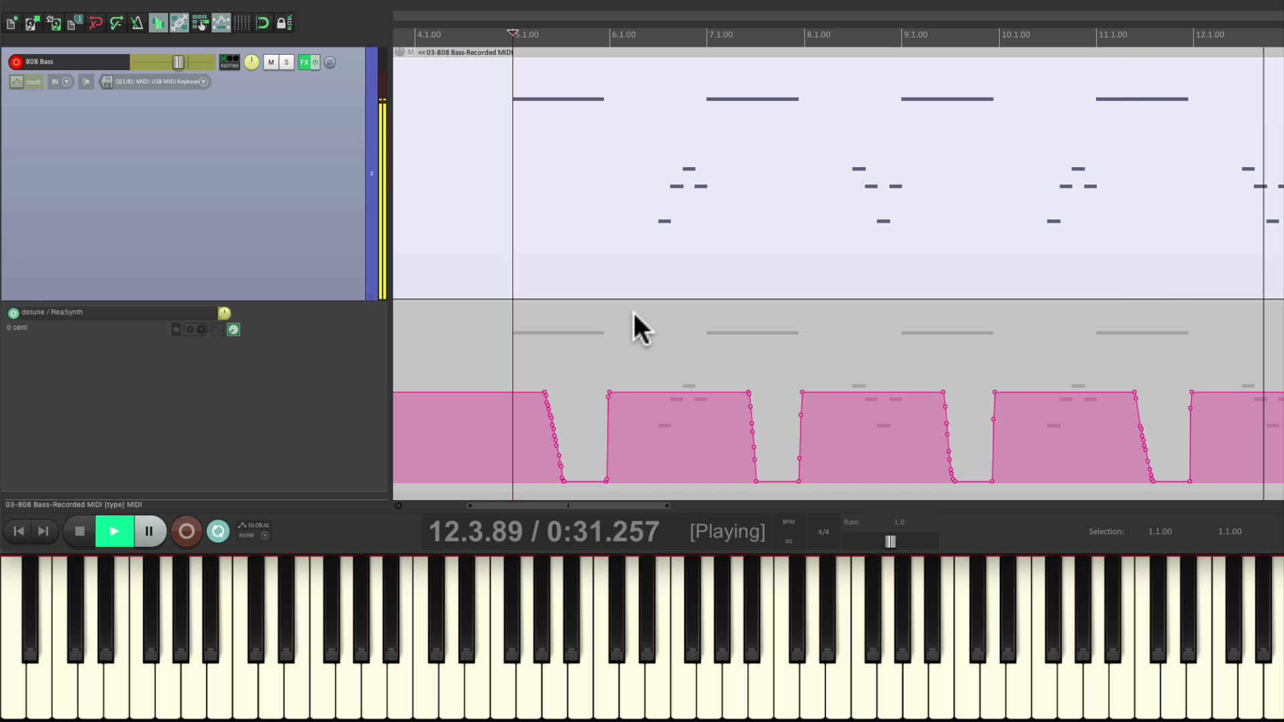
key(space)
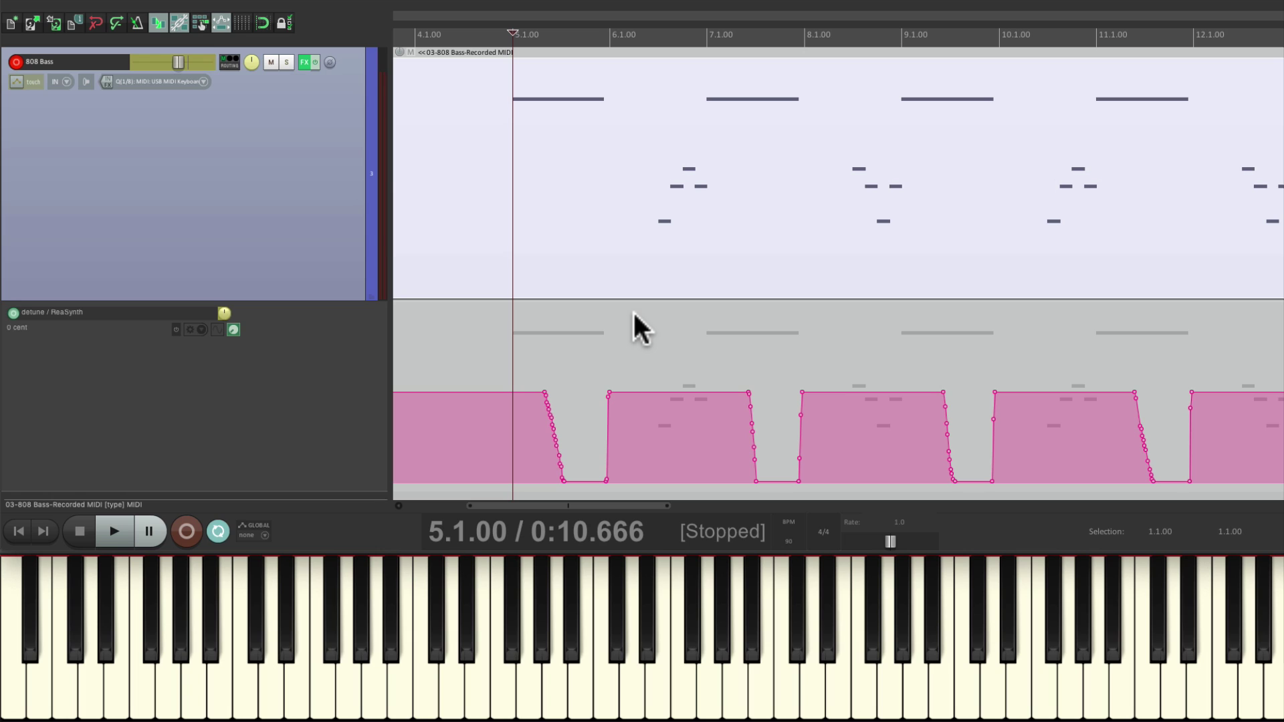